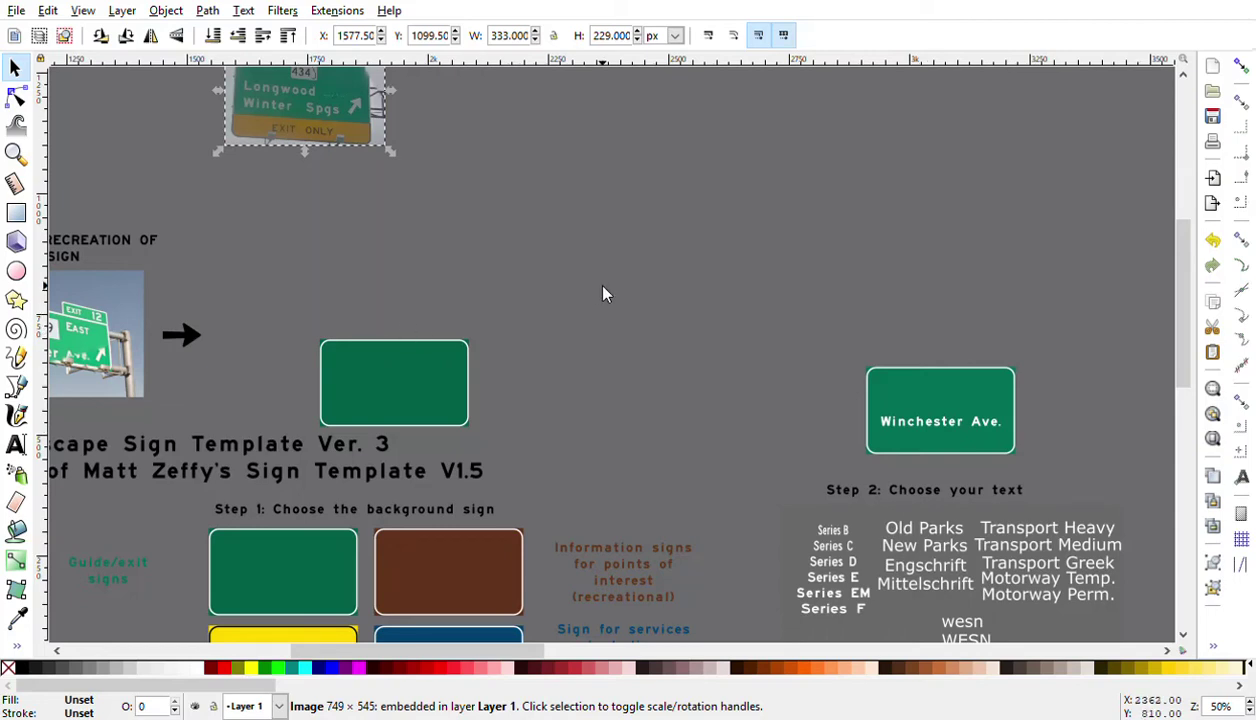
Step: Duplicate the blank green sign background and place the copy beside the reference photo
scroll(605, 293, up, 3)
scroll(612, 312, up, 2)
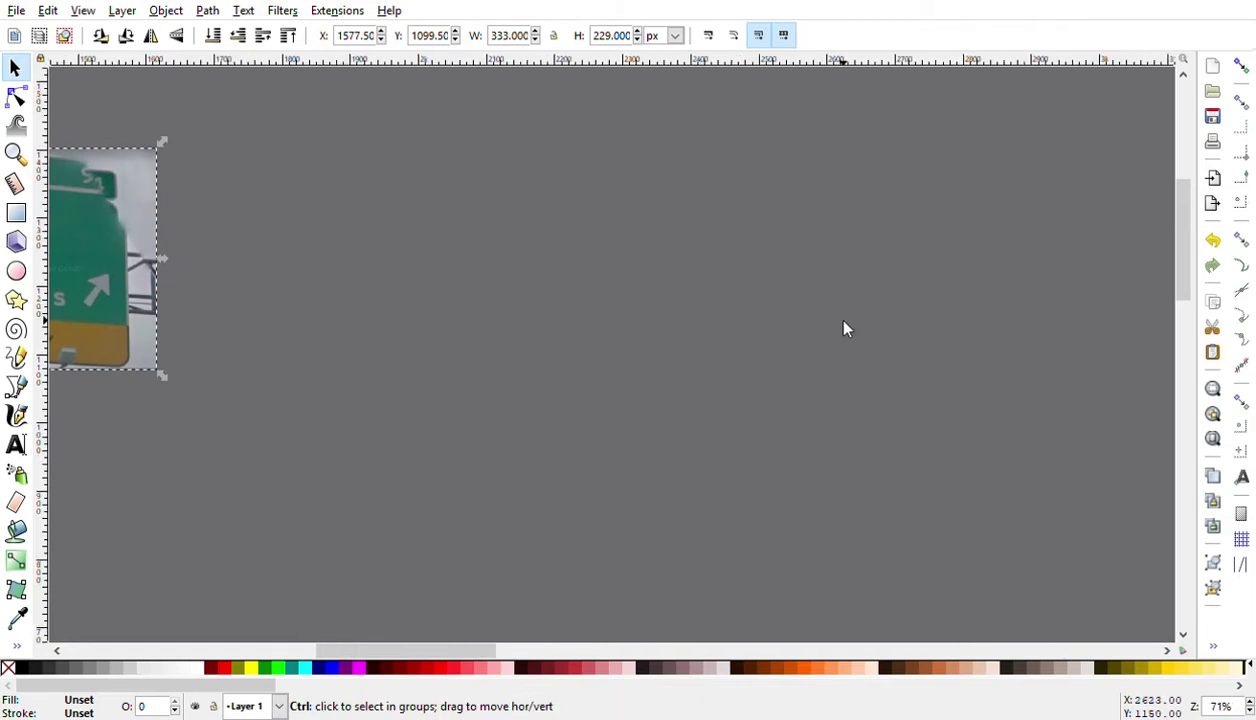
scroll(828, 328, down, 1)
scroll(416, 305, down, 1)
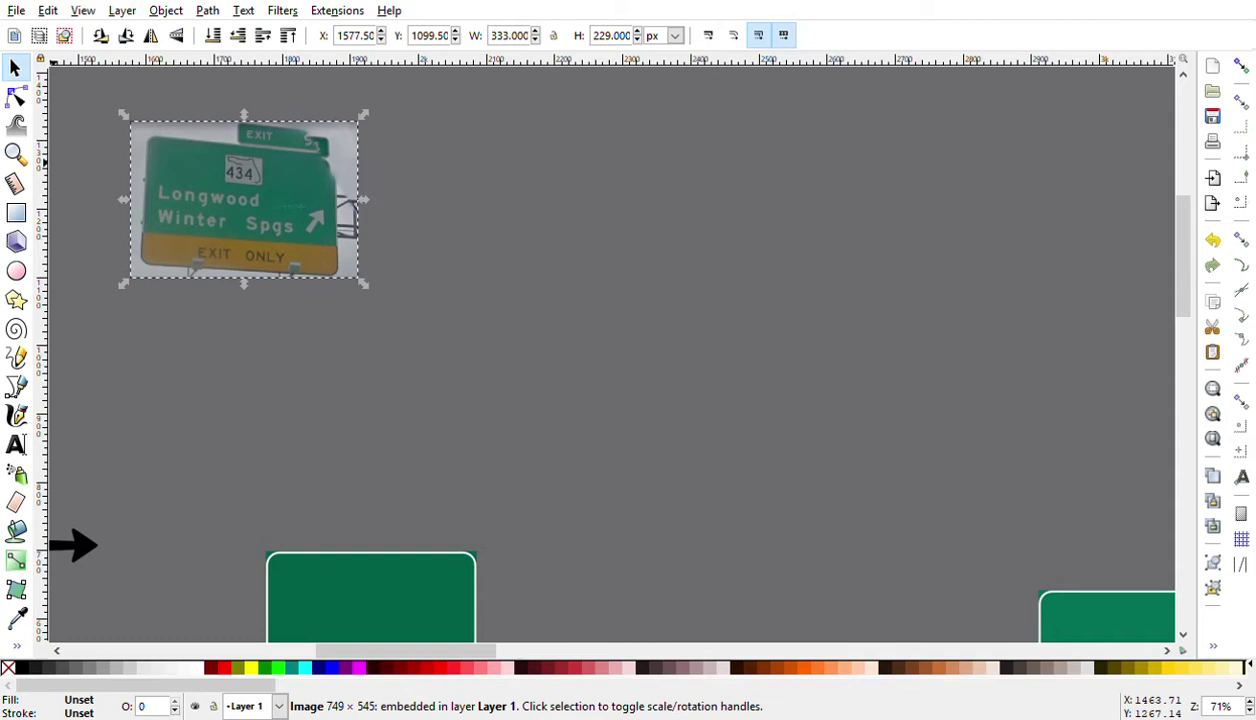
click(537, 376)
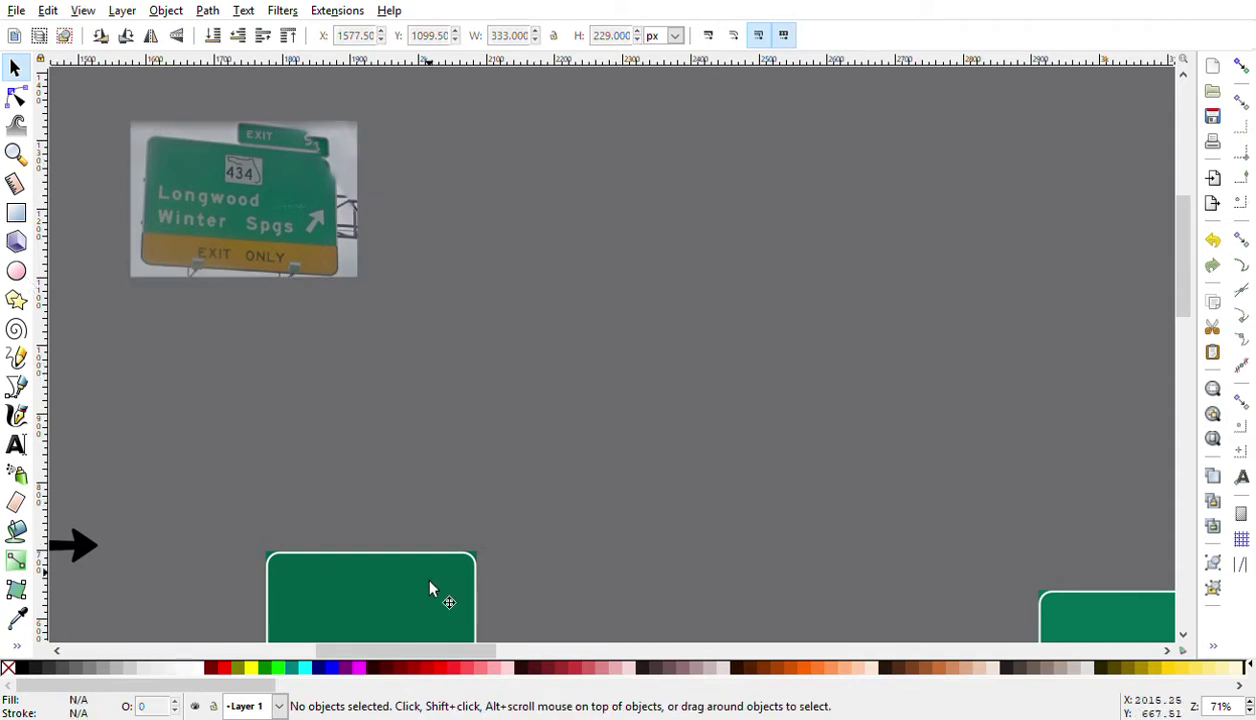
click(435, 592)
key(ctrl+c)
key(ctrl+v)
click(771, 455)
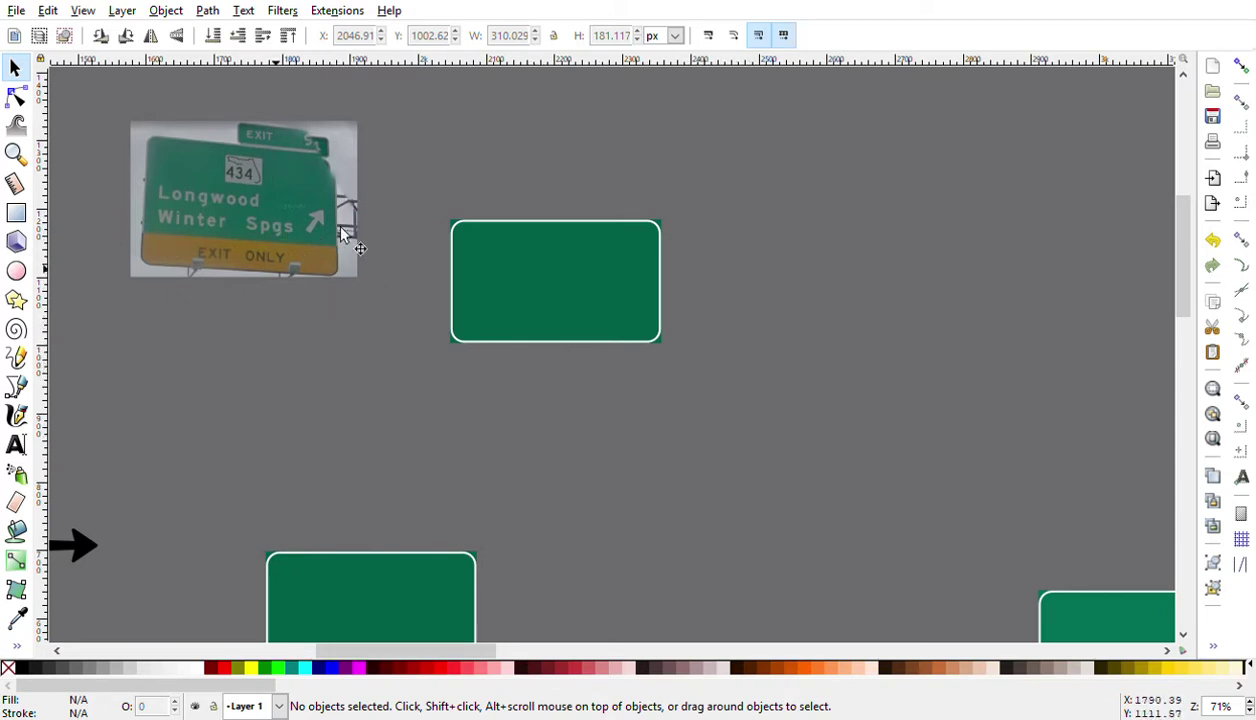
Step: Copy the Winchester Ave. text onto the new green sign and nudge it toward the middle
scroll(363, 213, down, 2)
ctrl+scroll(370, 224, down, 2)
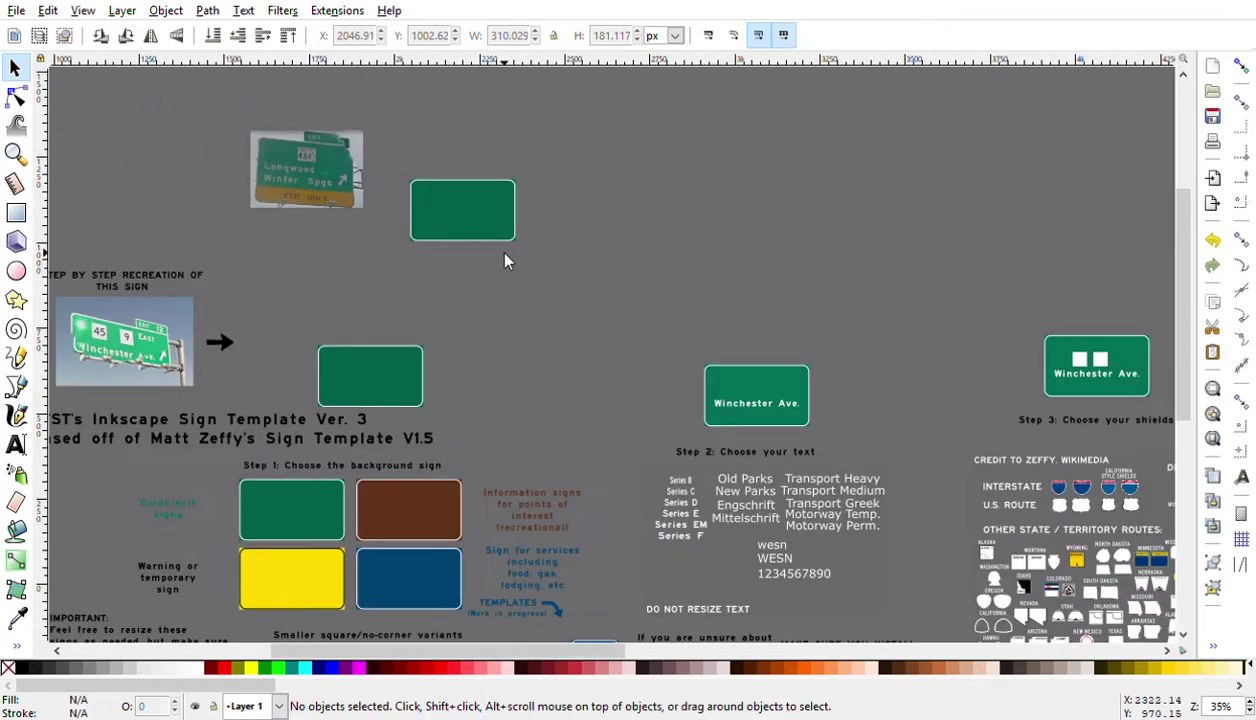
ctrl+click(752, 405)
key(ctrl+c)
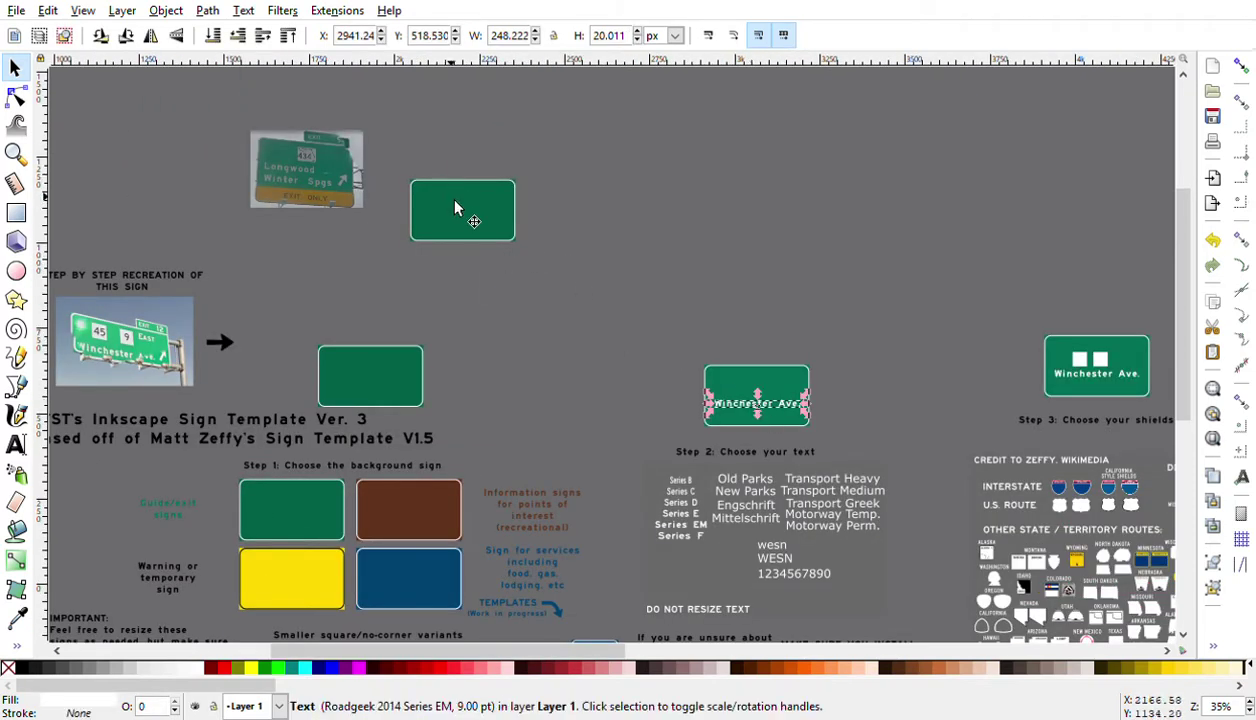
key(ctrl+v)
ctrl+scroll(548, 233, up, 2)
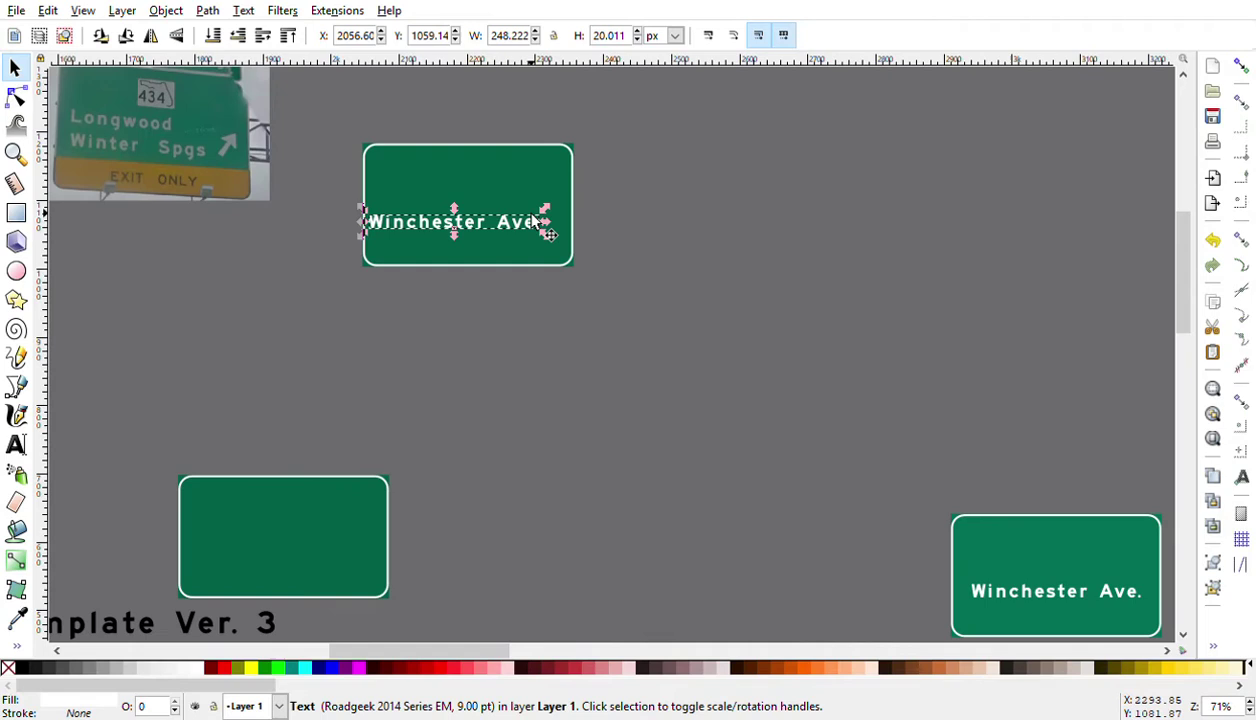
drag(536, 218, 546, 215)
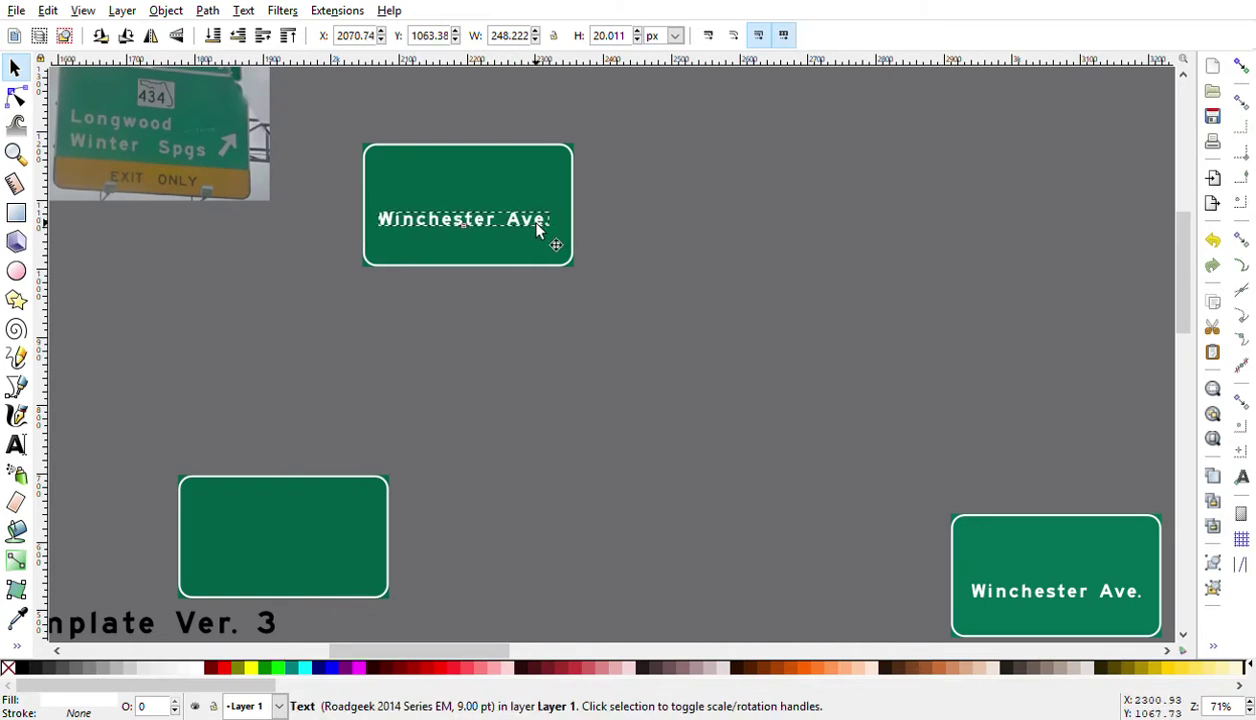
Step: Replace the sign's Winchester Ave. text with 'Longwood' over 'Winter Spgs'
click(16, 447)
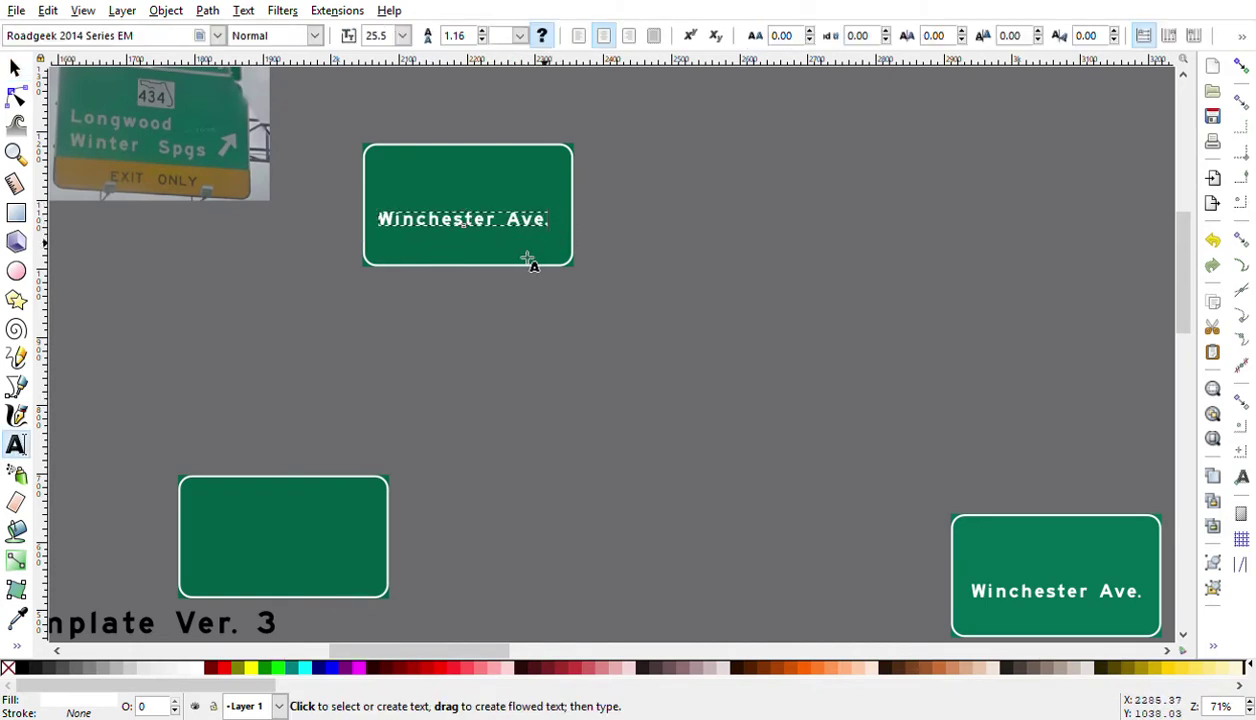
scroll(530, 265, up, 3)
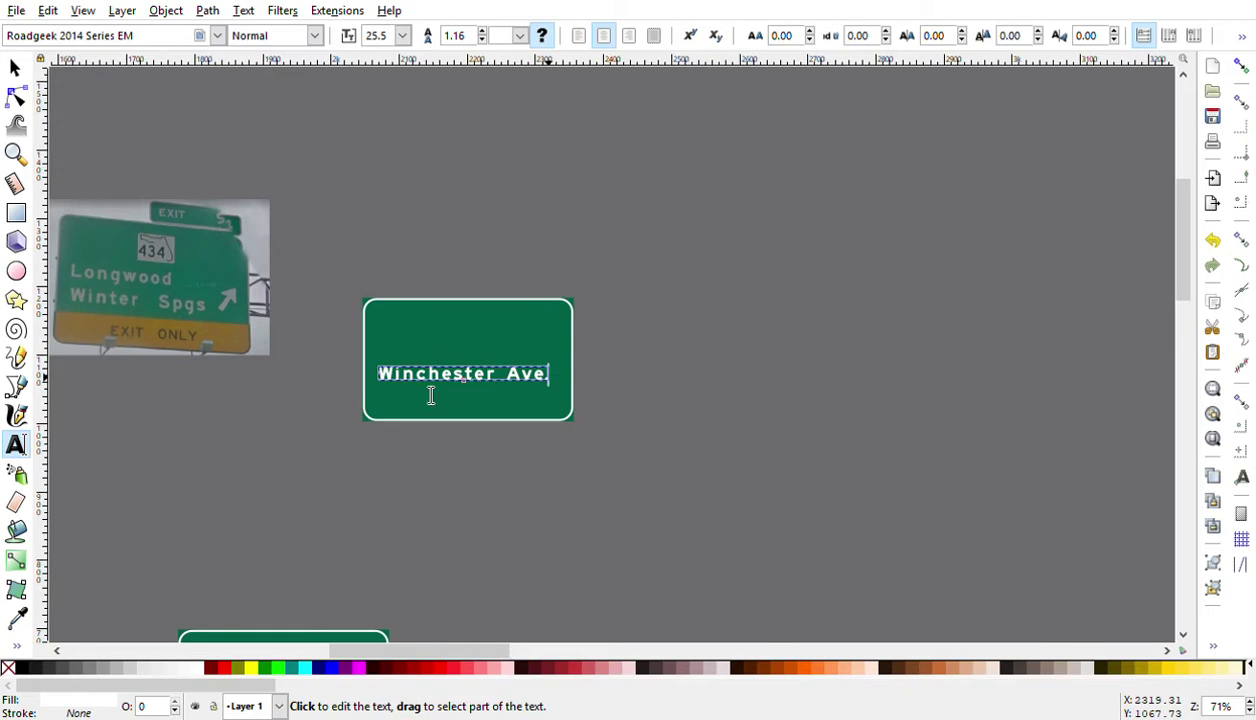
key(ctrl+a)
key(BackSpace)
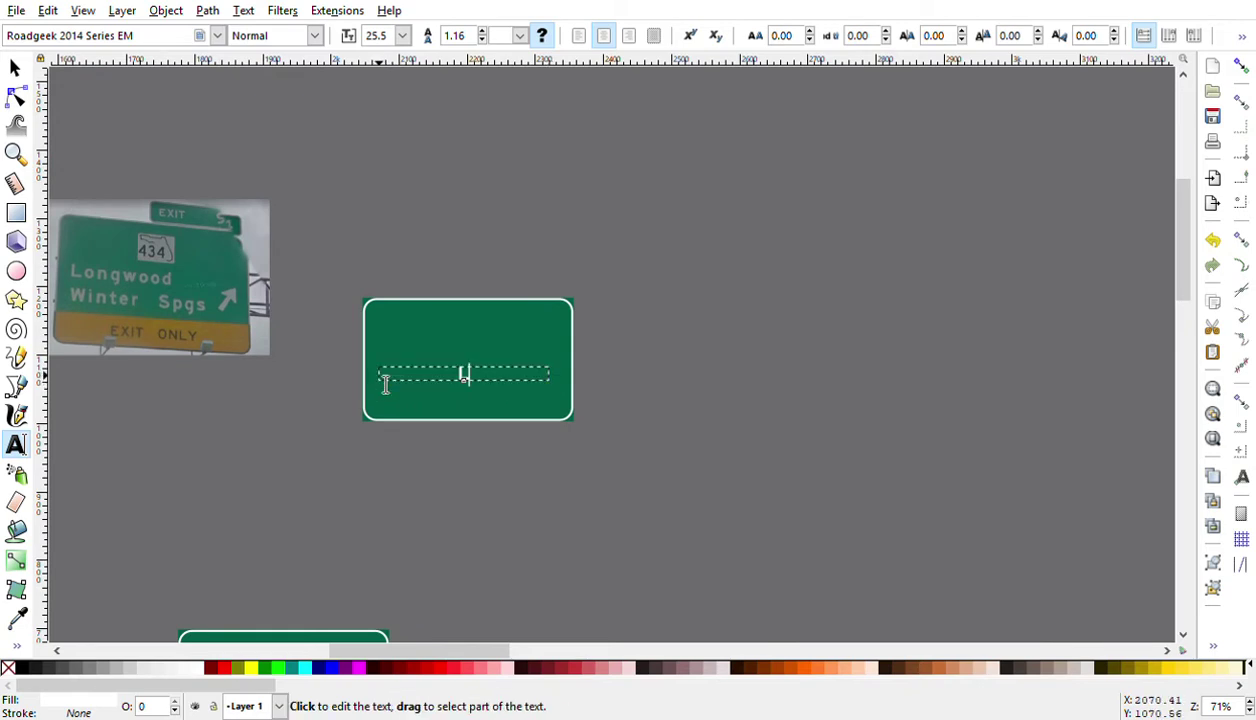
text(Longwoof)
key(BackSpace)
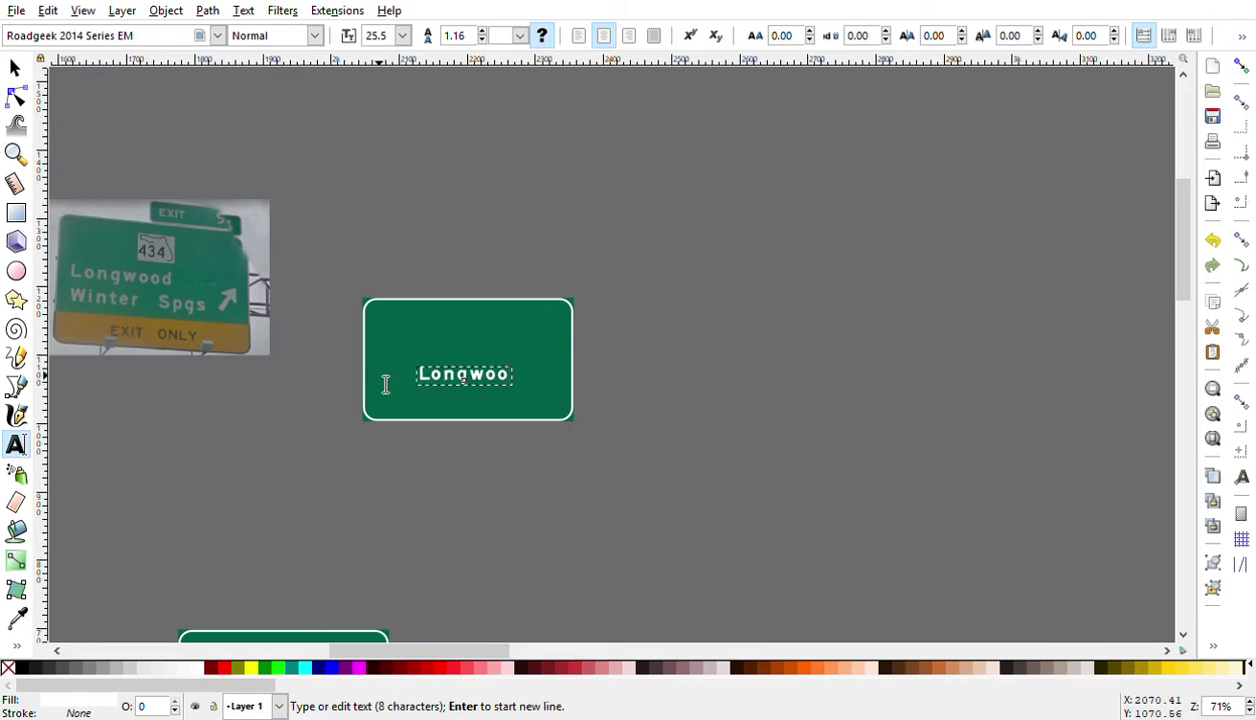
text(d)
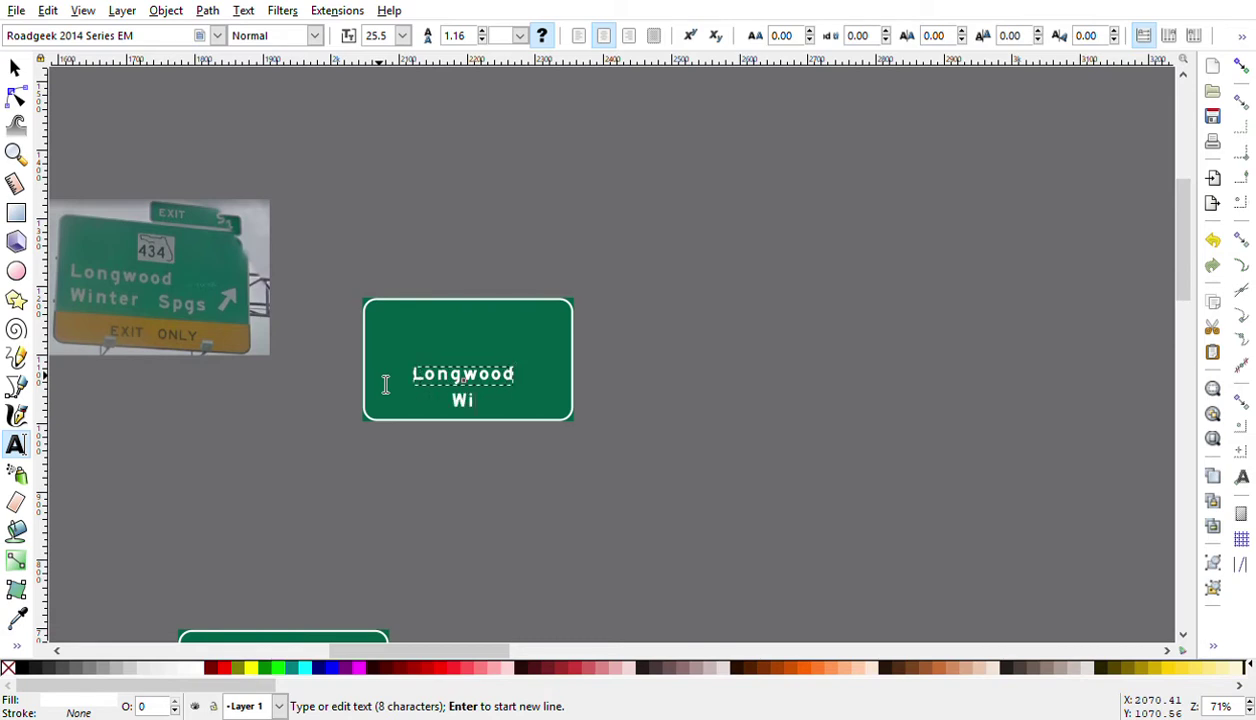
text( Winter)
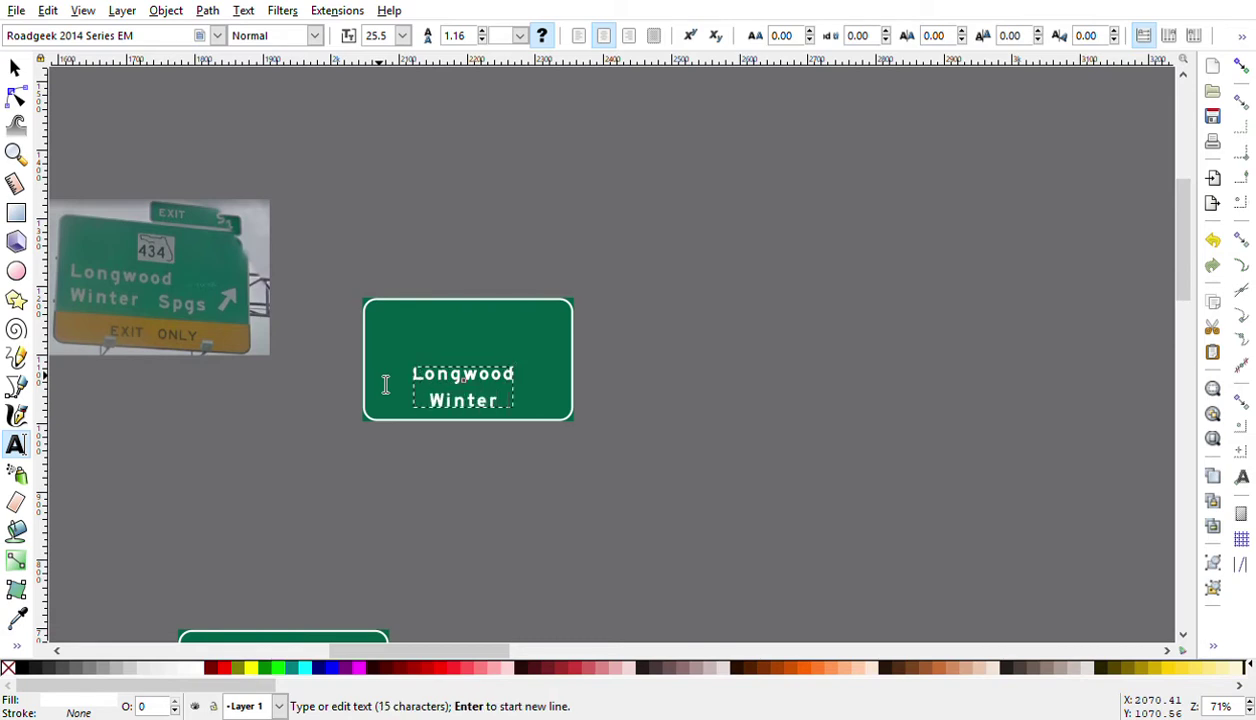
text( Spgs)
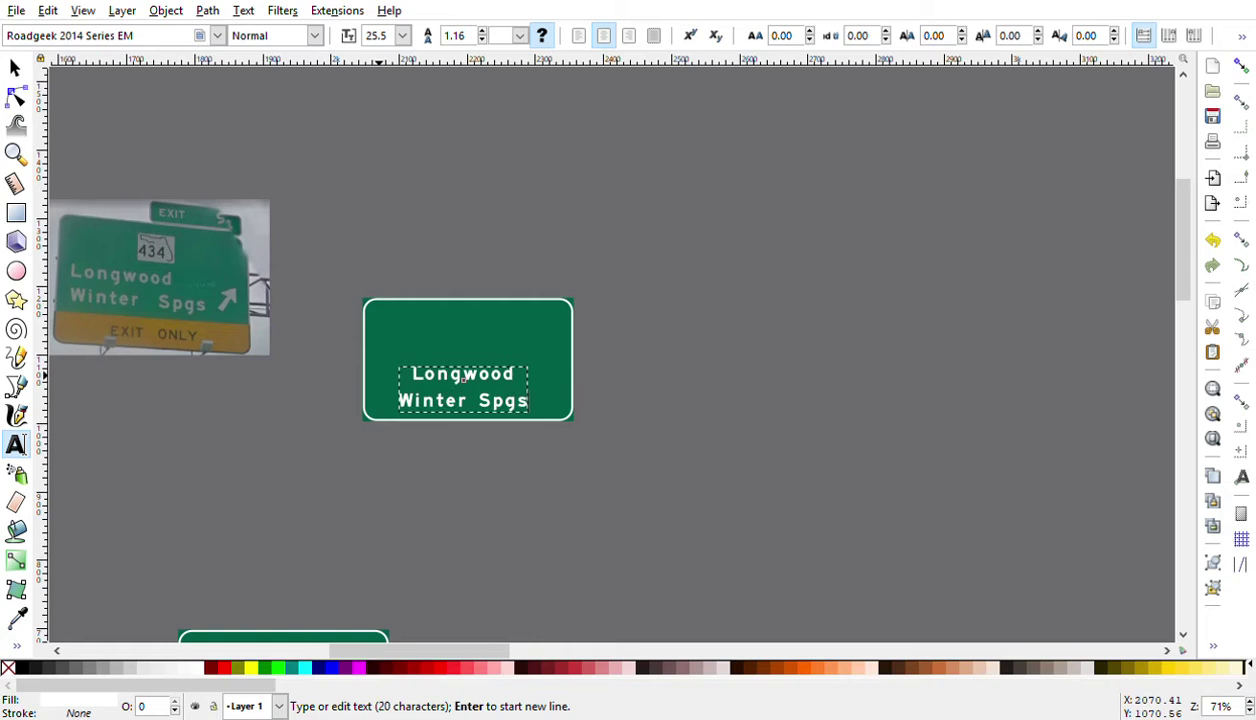
Step: Move the green panel up so it surrounds the new place names
click(15, 67)
drag(477, 387, 507, 413)
click(816, 420)
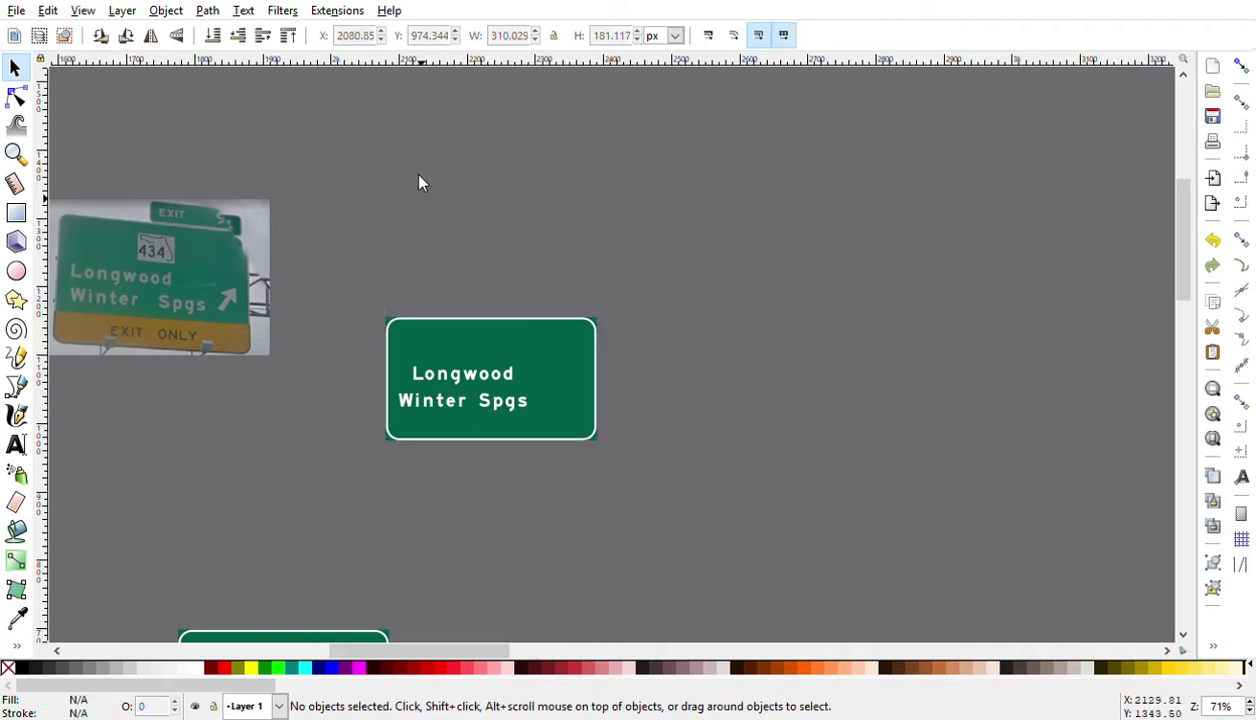
Step: Bring the blank Florida state-route shield from the template onto the new sign
scroll(353, 269, down, 2)
scroll(320, 270, down, 2)
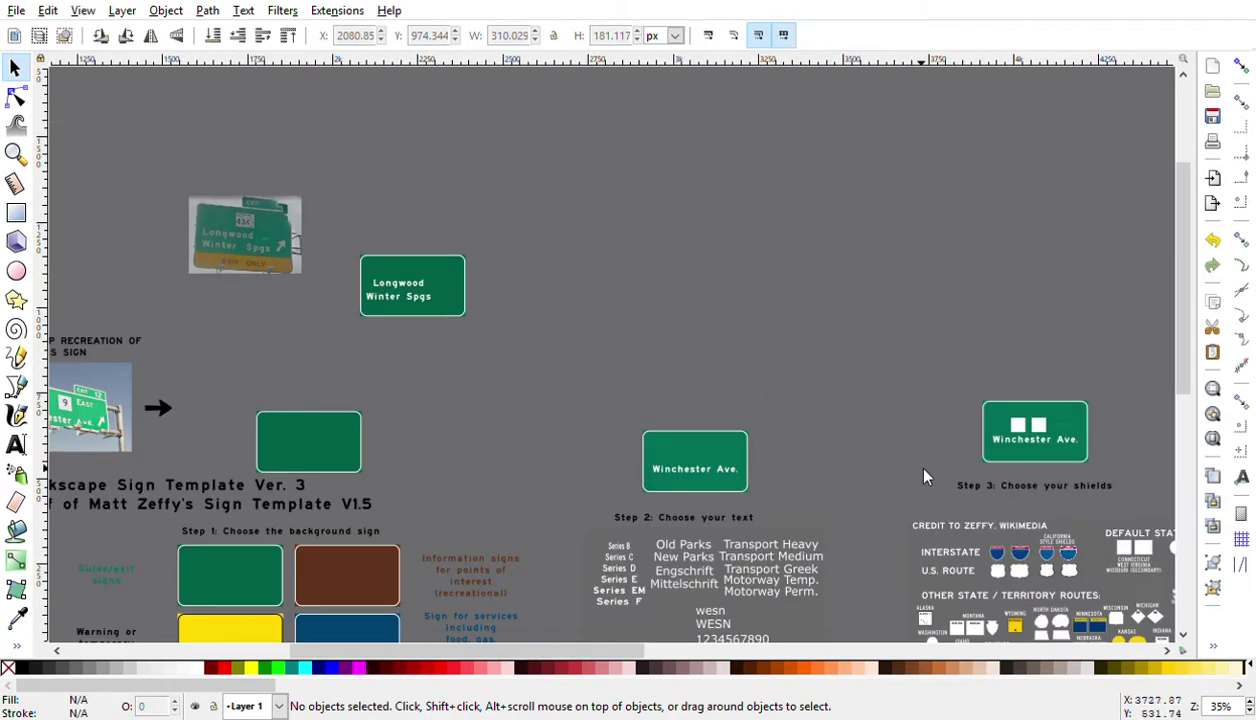
scroll(924, 477, down, 3)
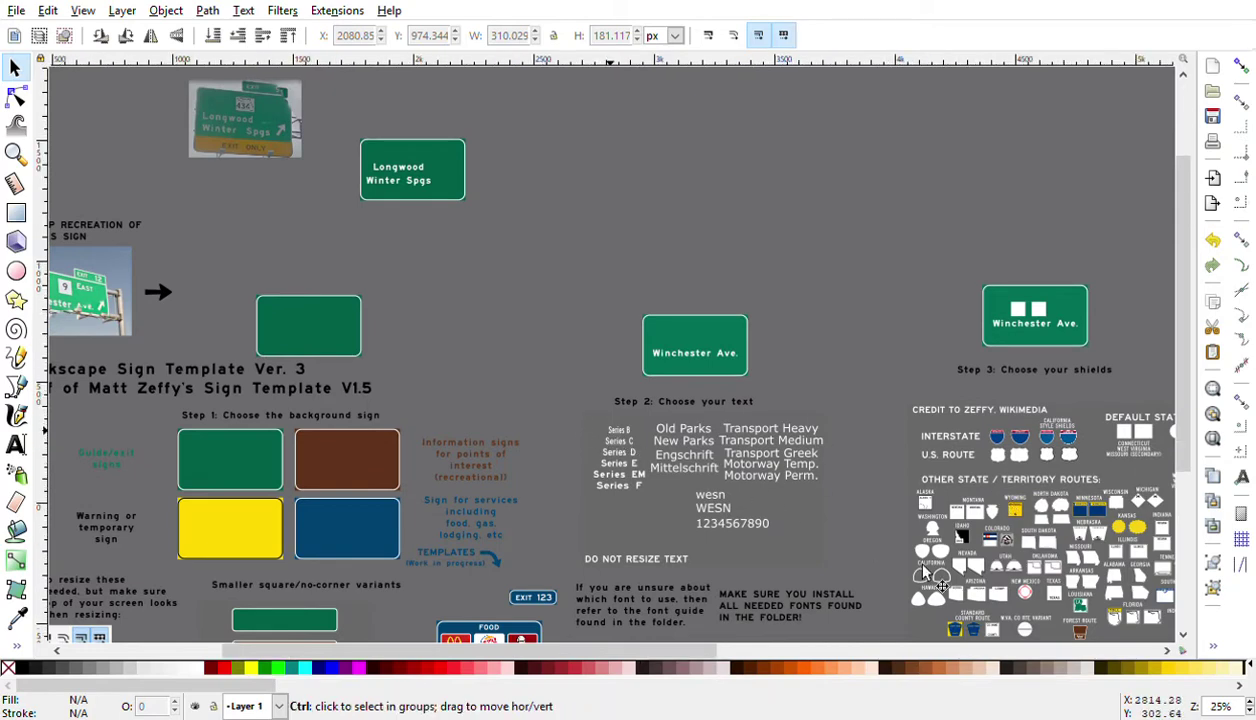
scroll(925, 573, down, 1)
scroll(963, 557, up, 5)
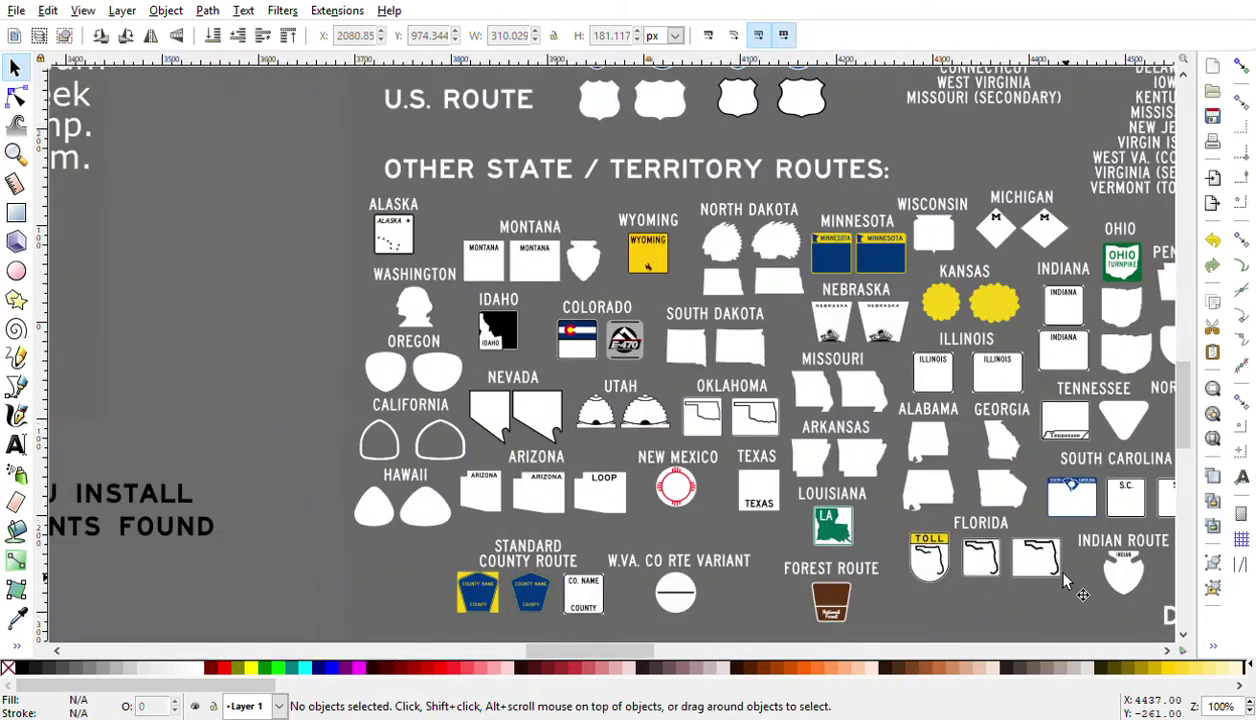
ctrl+click(1042, 568)
scroll(1095, 560, down, 3)
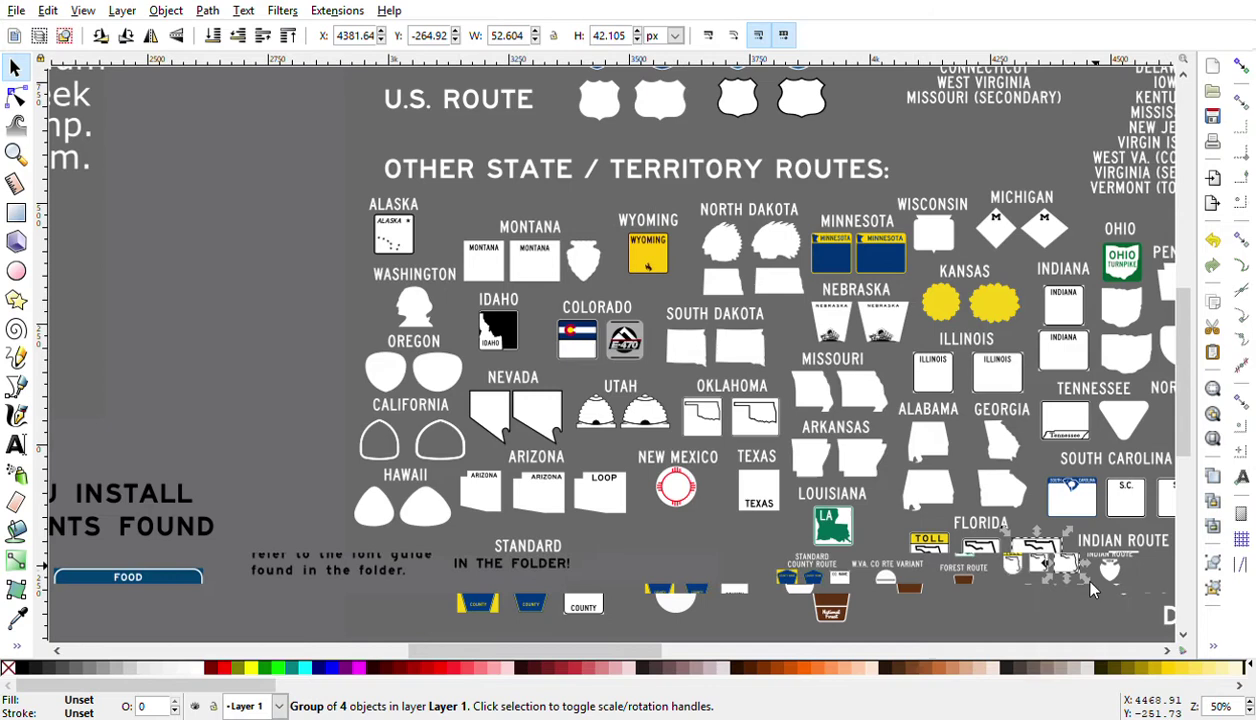
scroll(240, 180, up, 3)
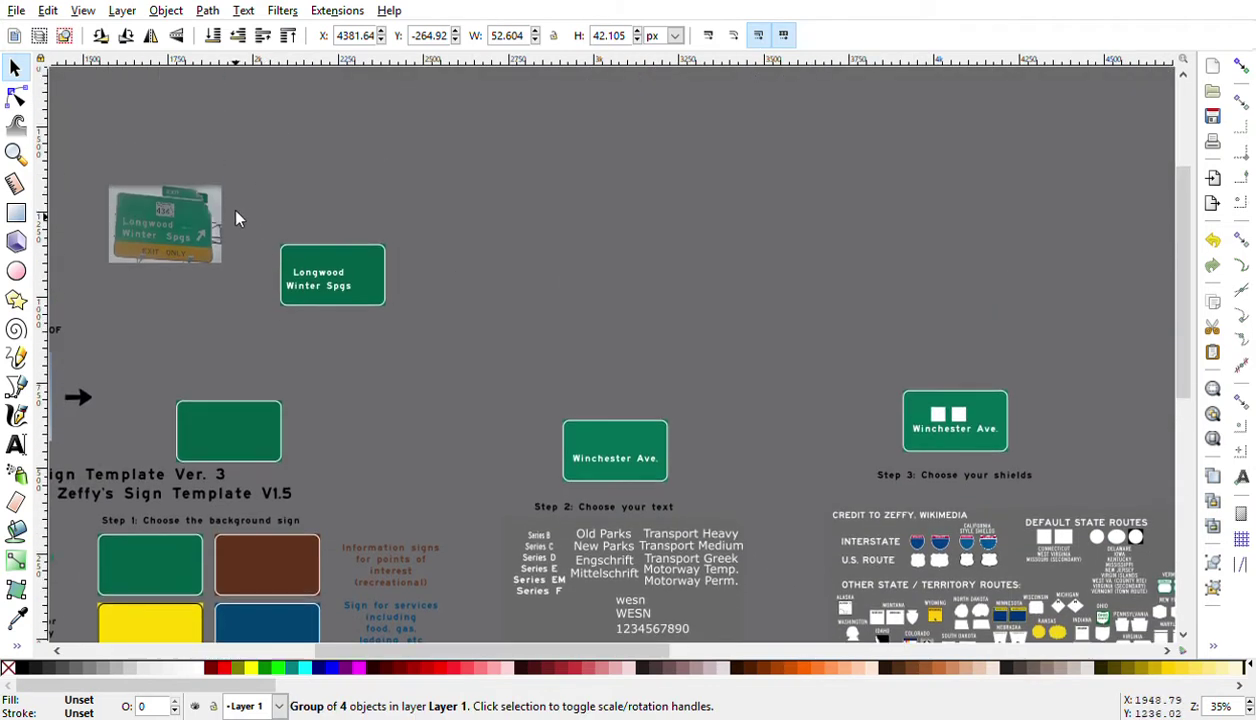
scroll(252, 255, up, 5)
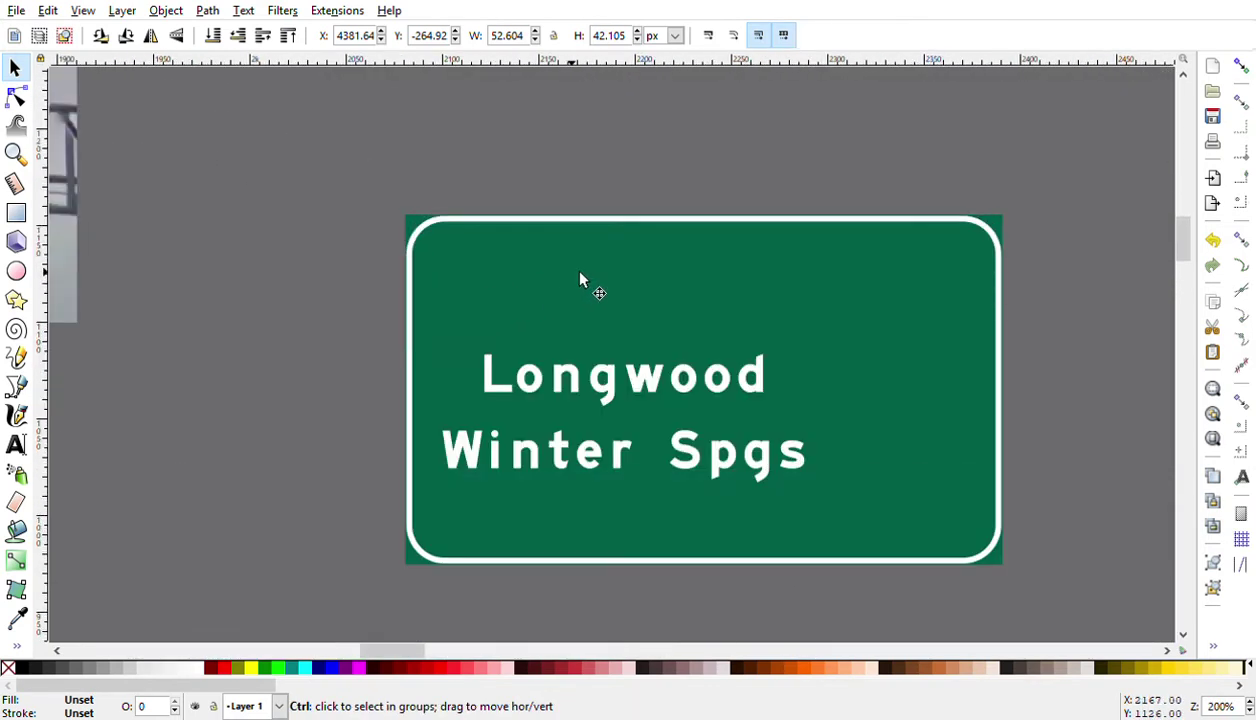
click(584, 281)
Step: Nudge the Florida shield into place just above Longwood
scroll(700, 336, down, 2)
key(Right)
key(Right)
key(Down)
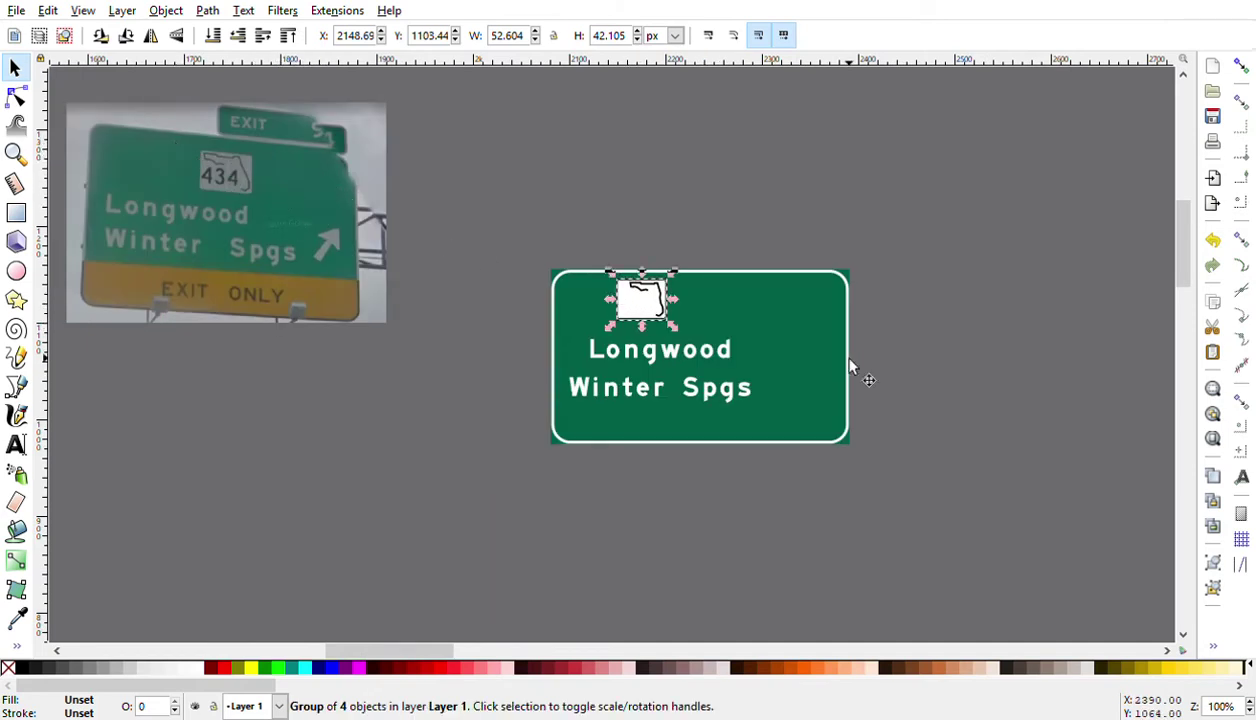
click(765, 248)
drag(655, 305, 654, 313)
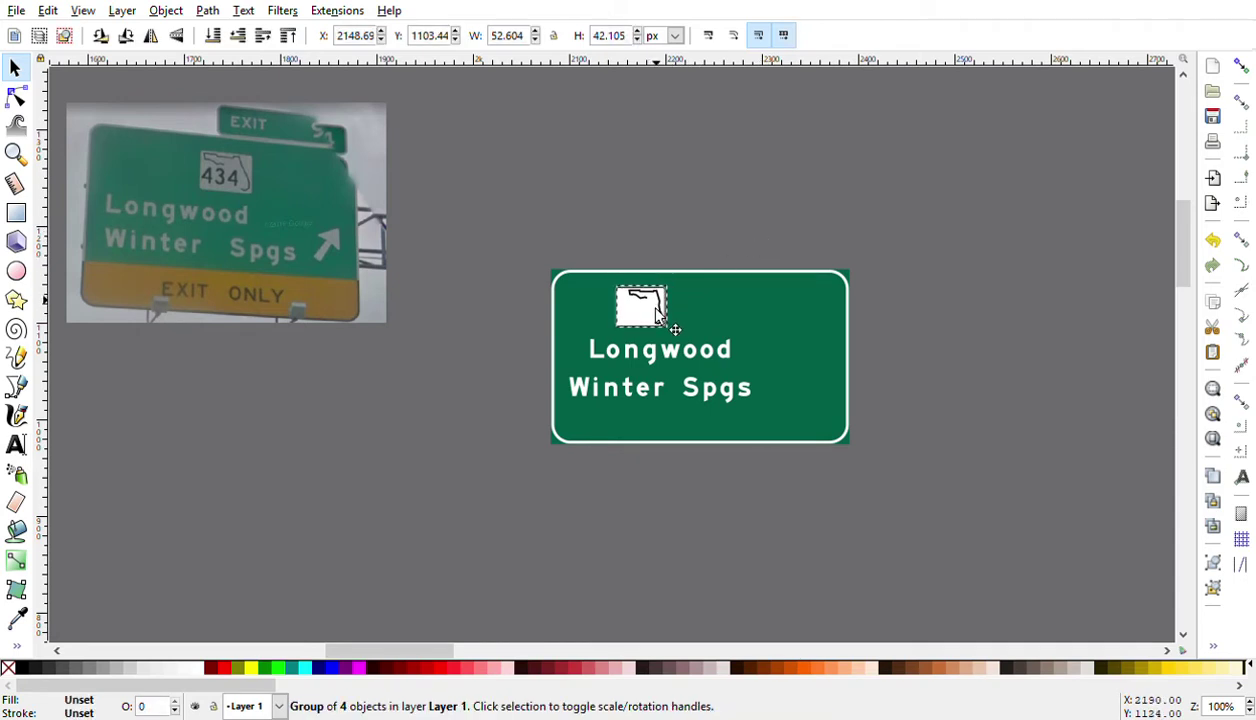
click(654, 313)
click(705, 185)
Step: Change the shield's 000 route number to 434 and nudge it one step lower
scroll(202, 186, down, 8)
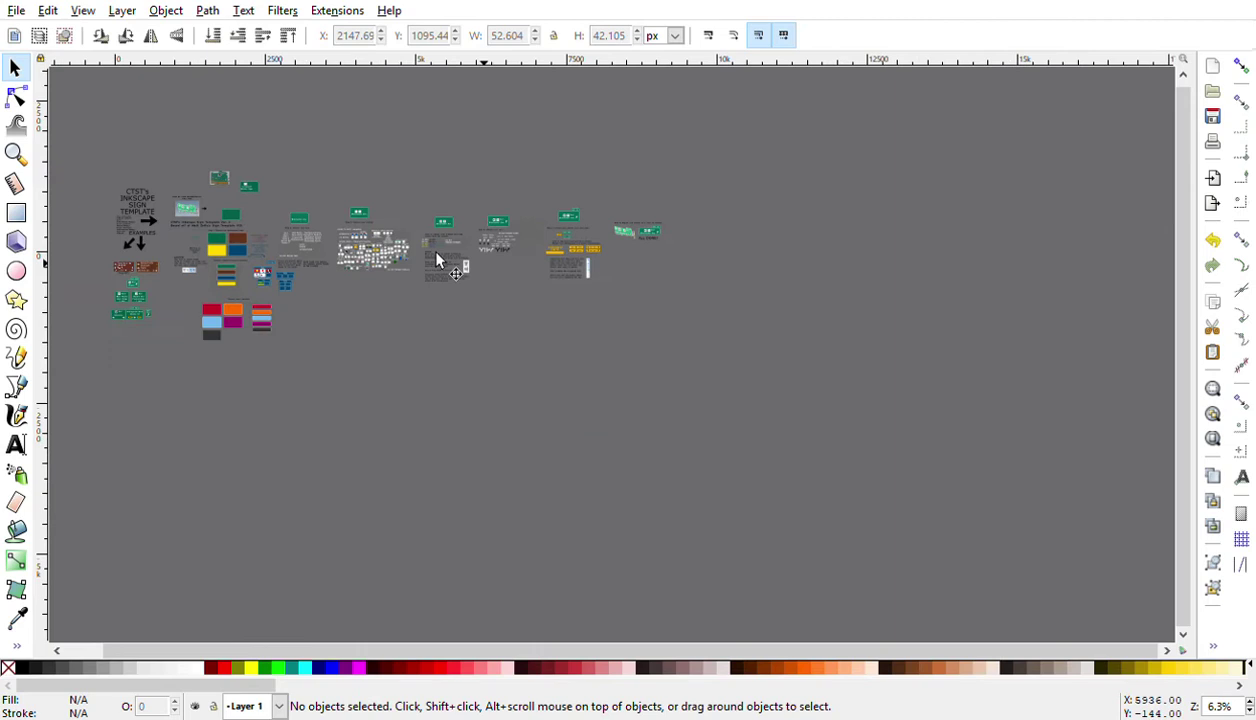
scroll(426, 250, up, 4)
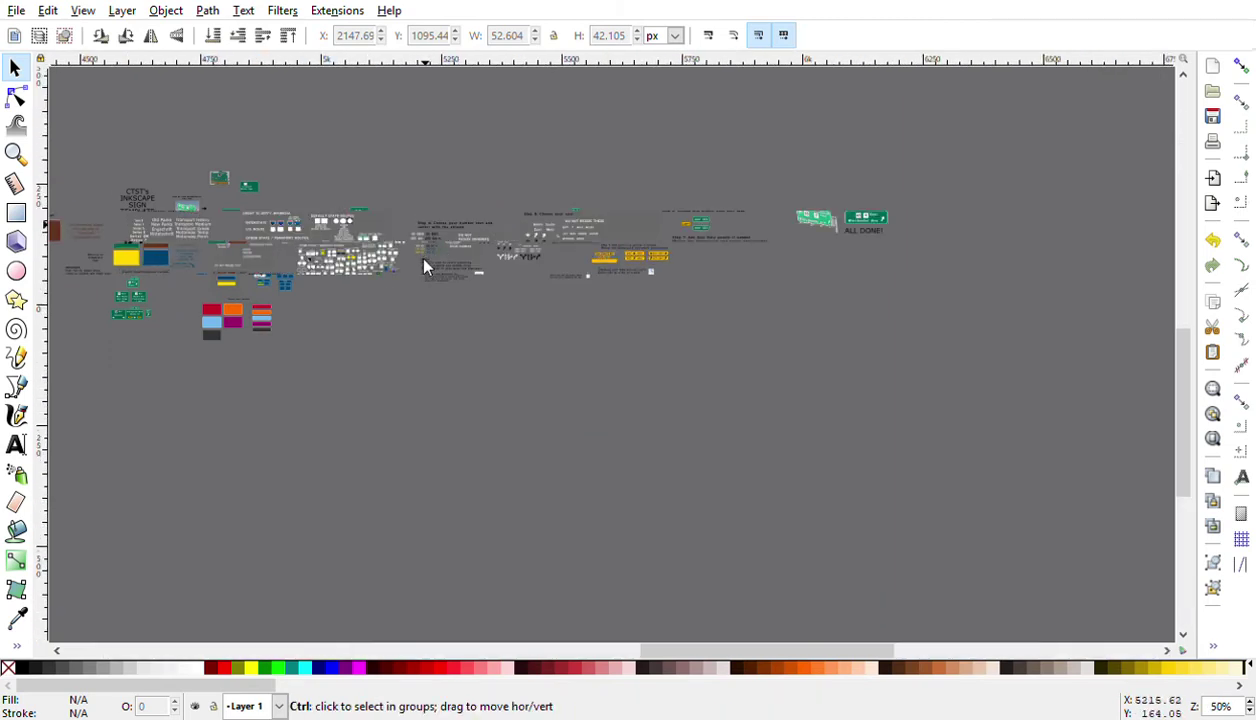
click(437, 226)
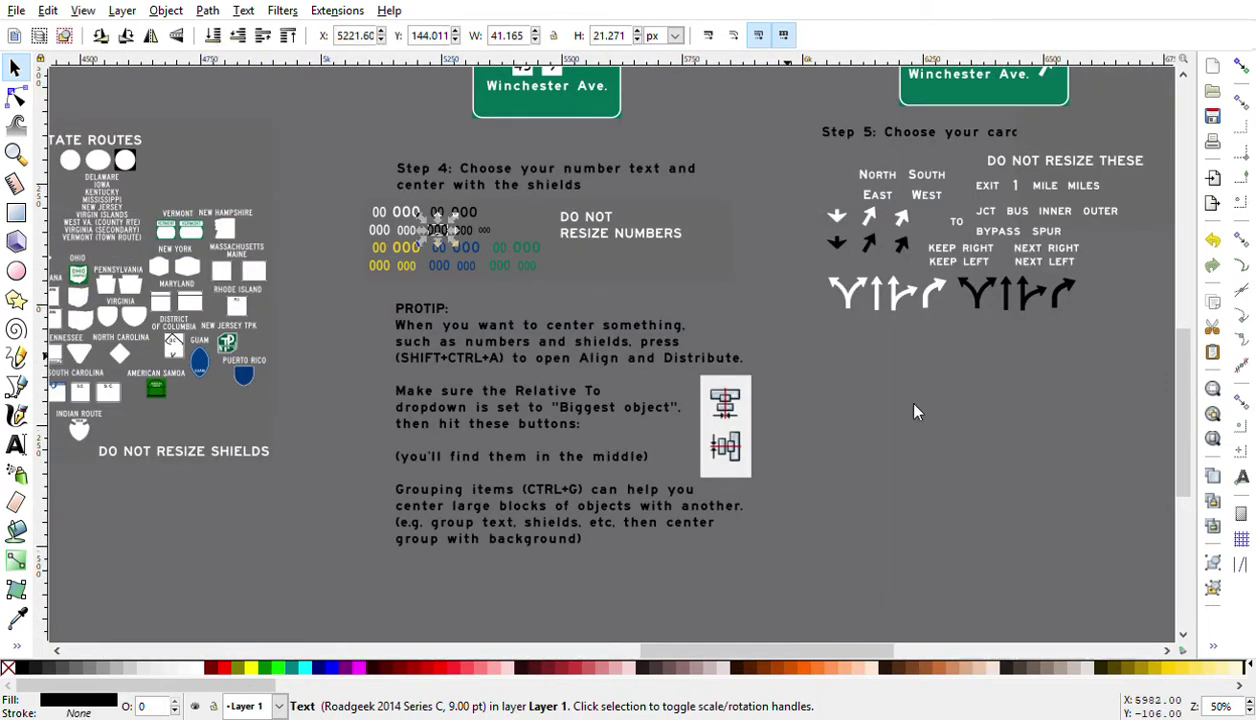
scroll(1020, 412, down, 3)
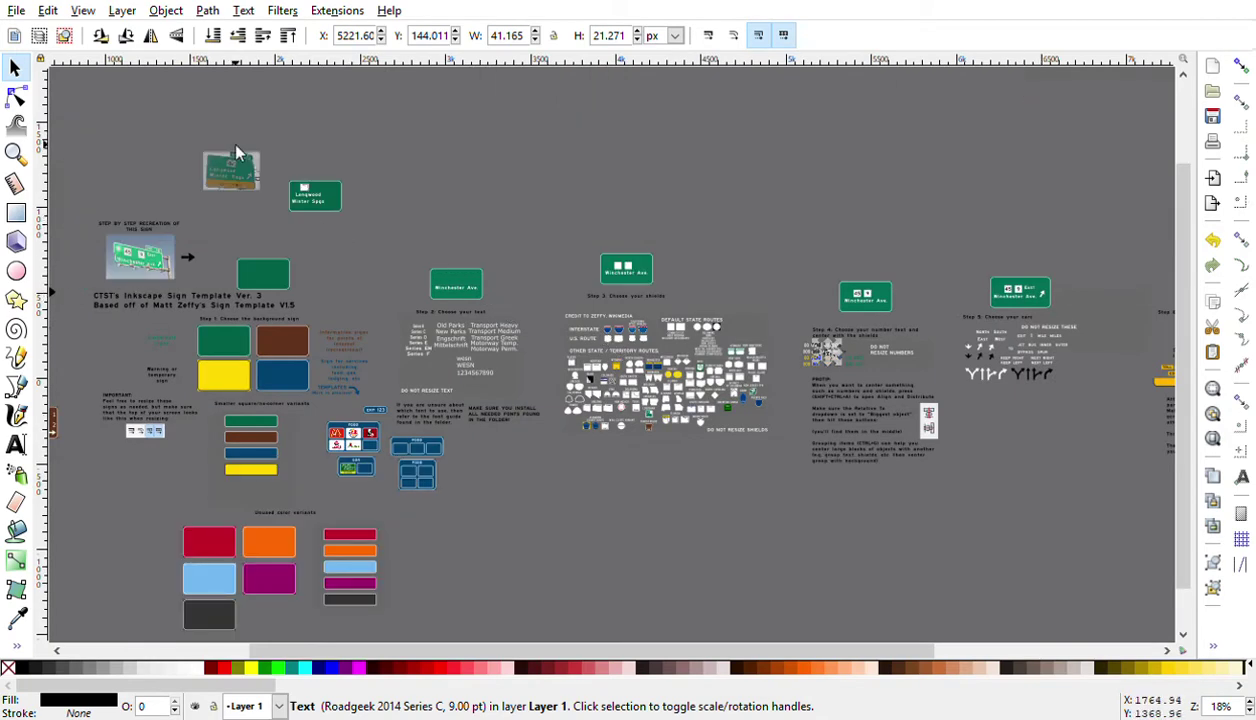
scroll(235, 148, up, 4)
click(517, 322)
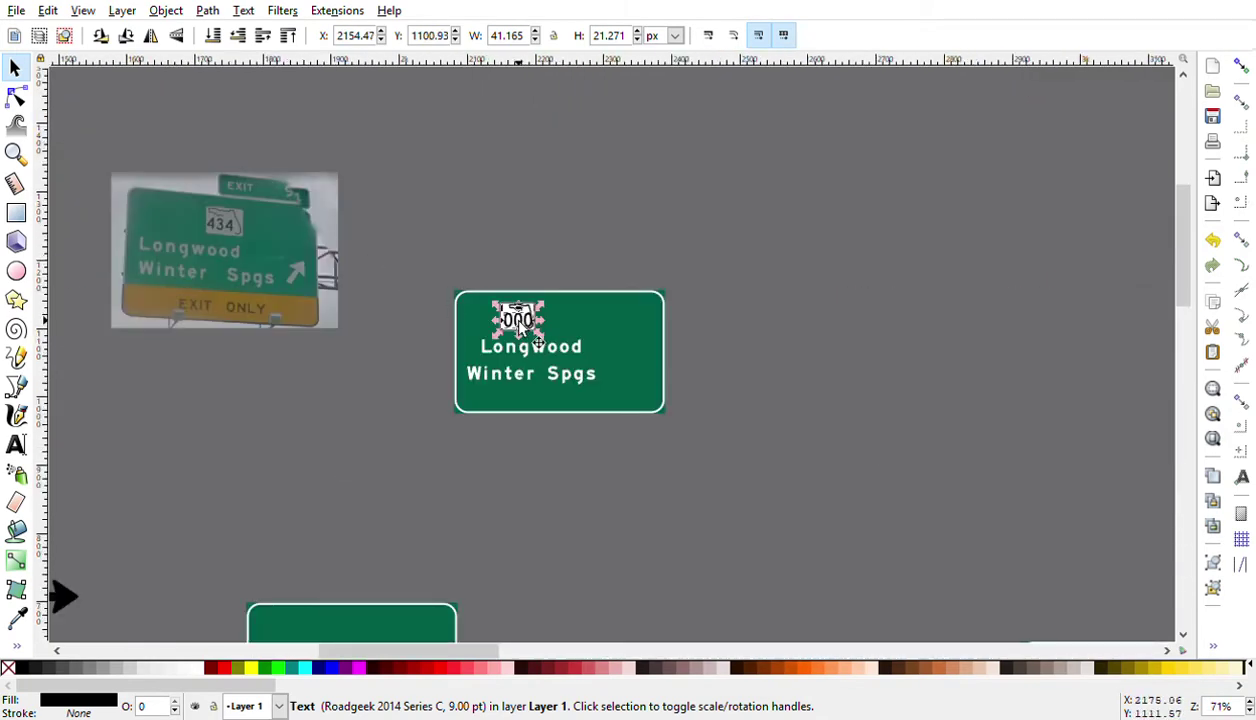
click(16, 445)
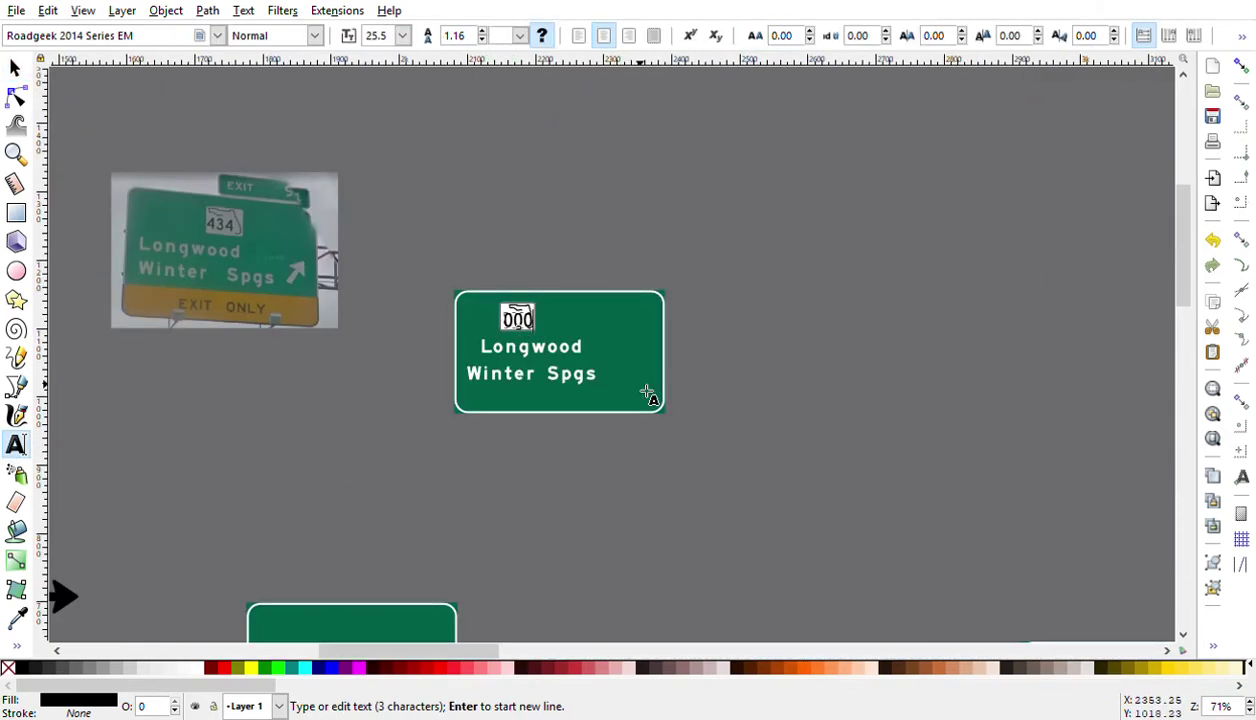
text(4)
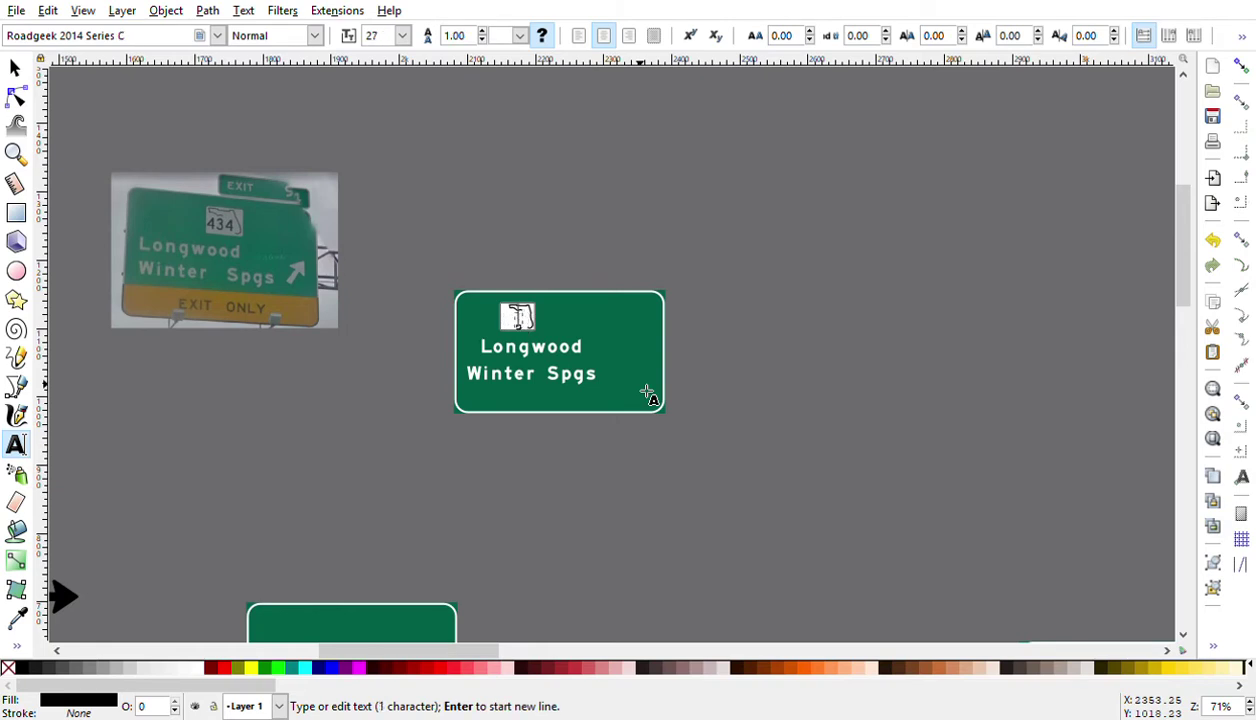
text(34)
click(15, 67)
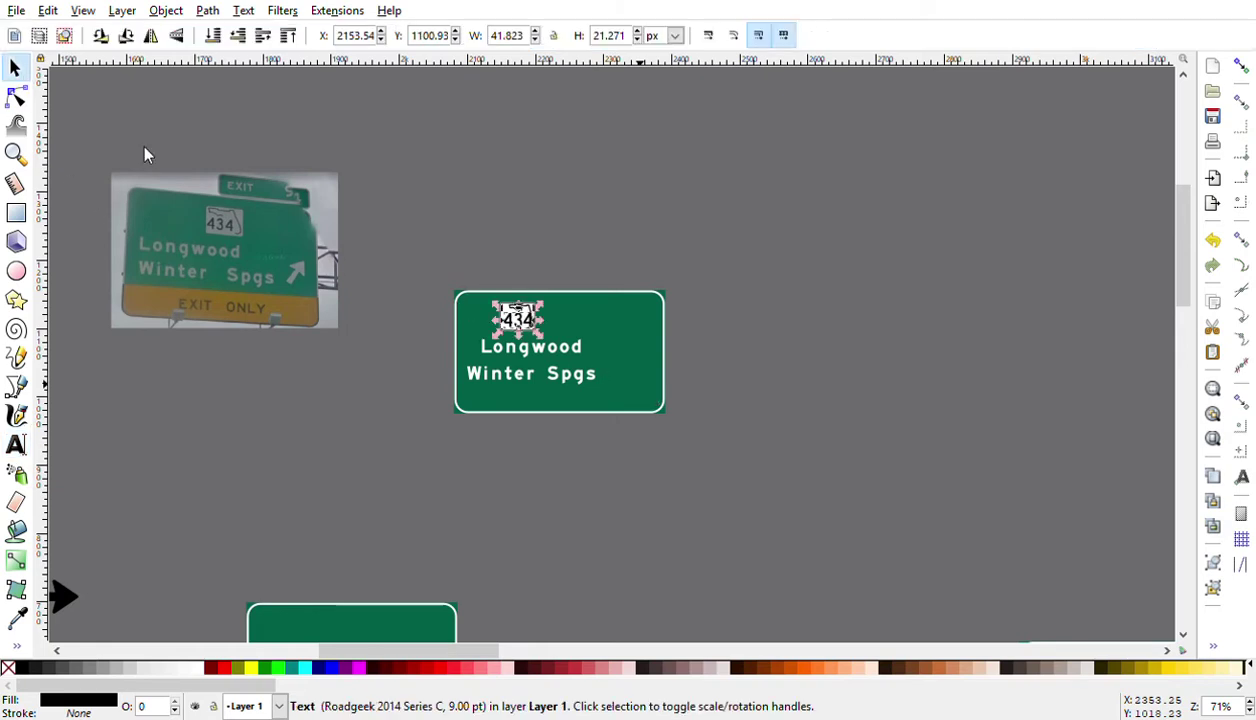
scroll(380, 322, up, 2)
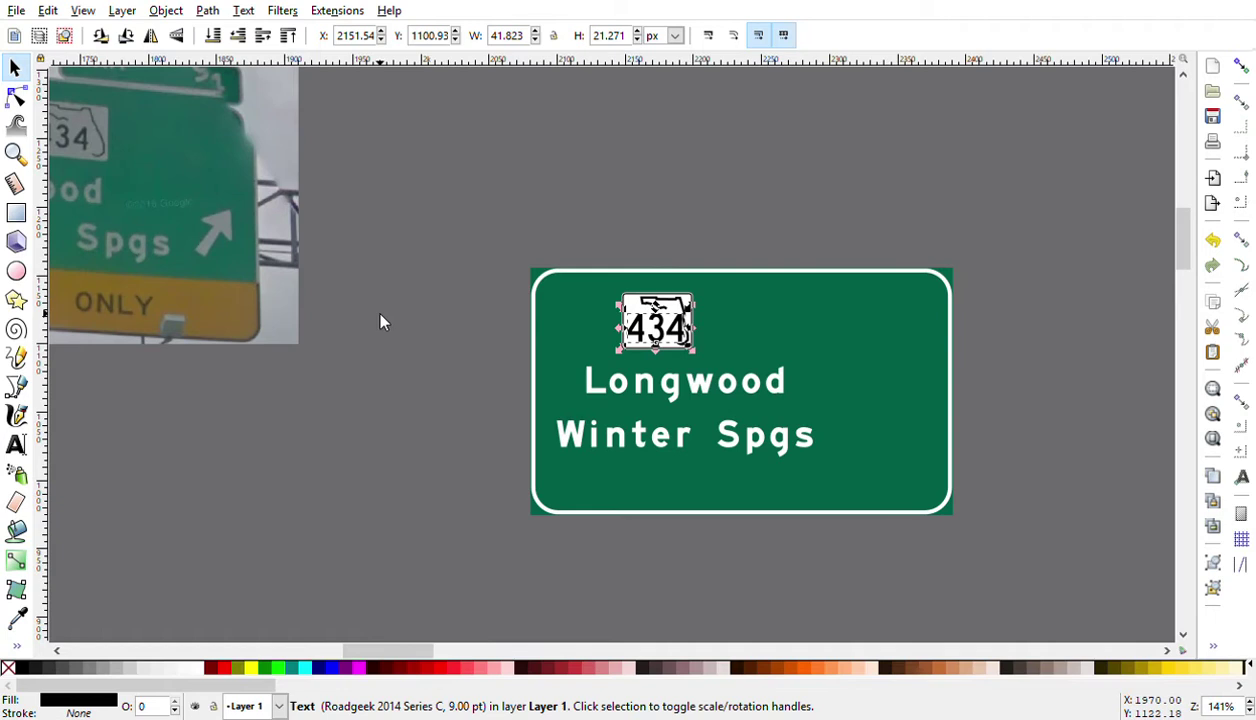
key(Down)
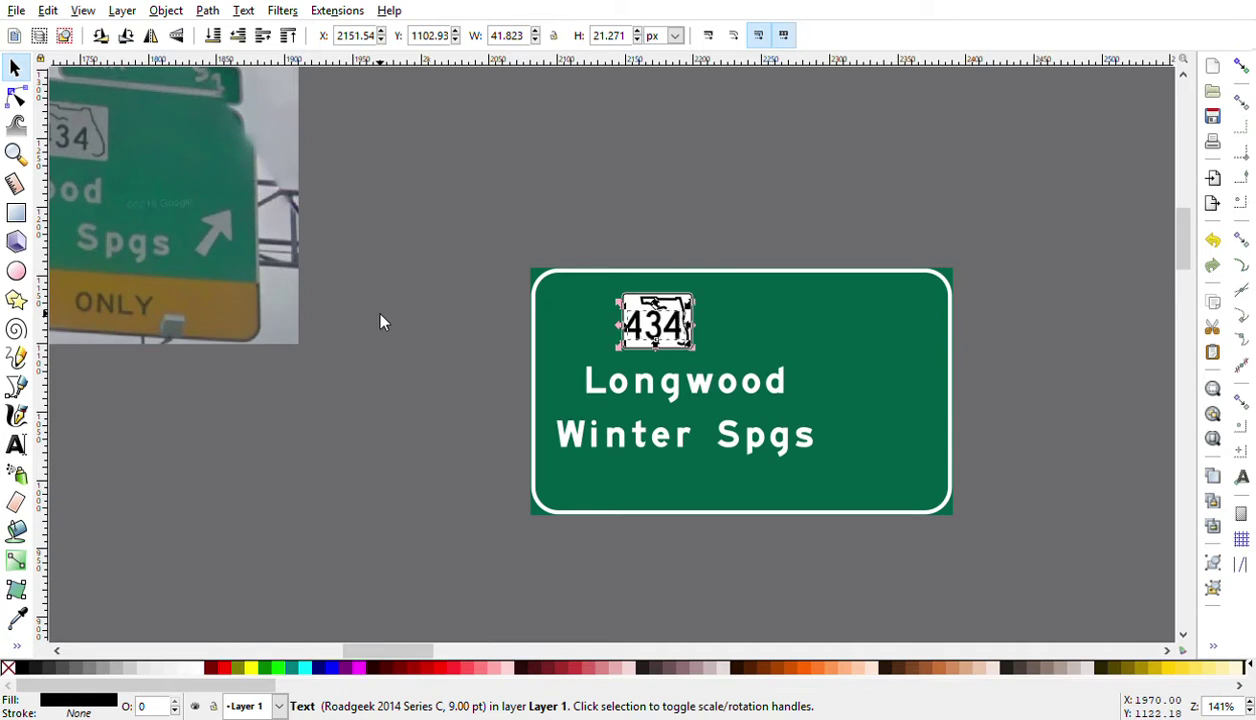
click(689, 183)
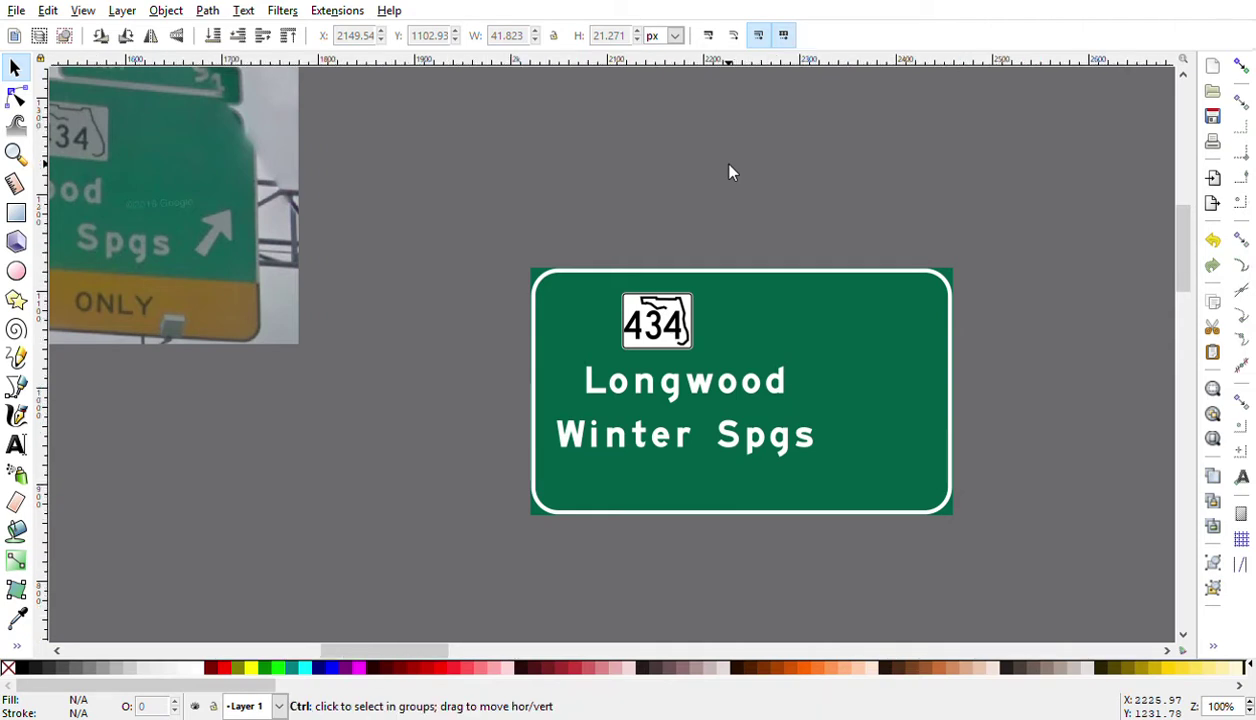
Step: Select the 434 shield with its number and shift them right together above Longwood
scroll(729, 170, down, 1)
click(678, 286)
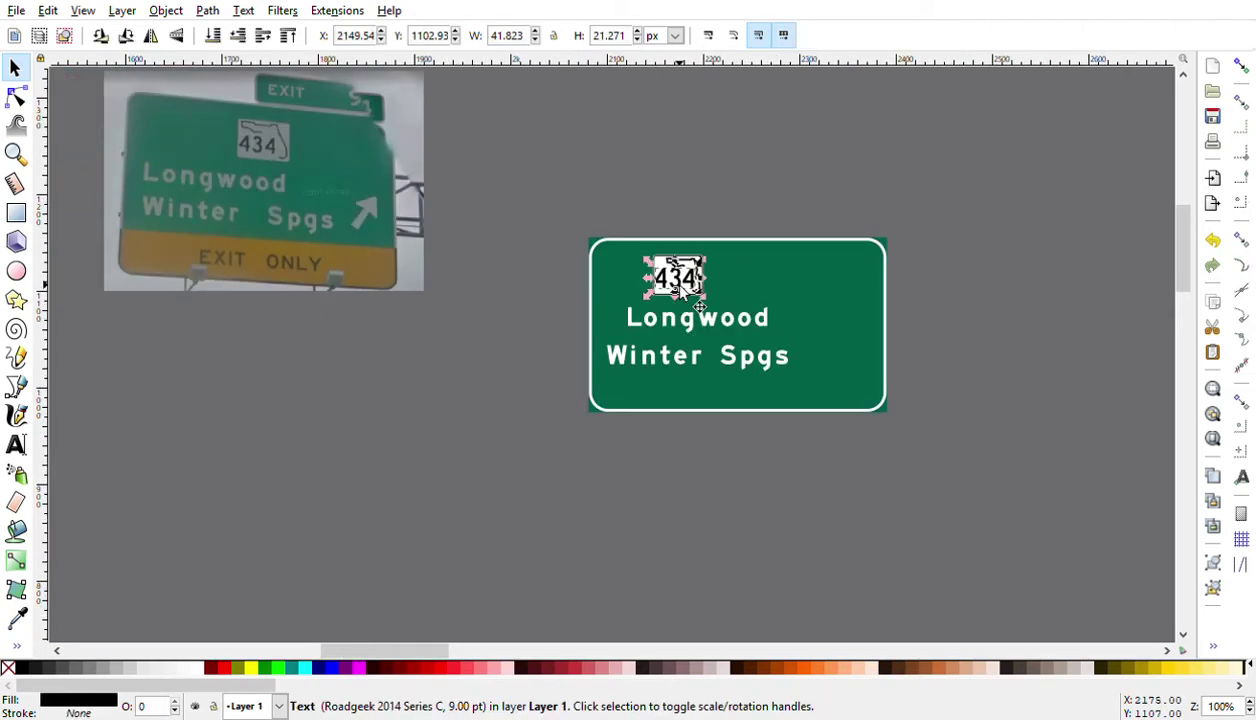
click(780, 188)
drag(785, 192, 624, 306)
key(Right)
key(Right)
key(Right)
key(Right)
key(Right)
key(Right)
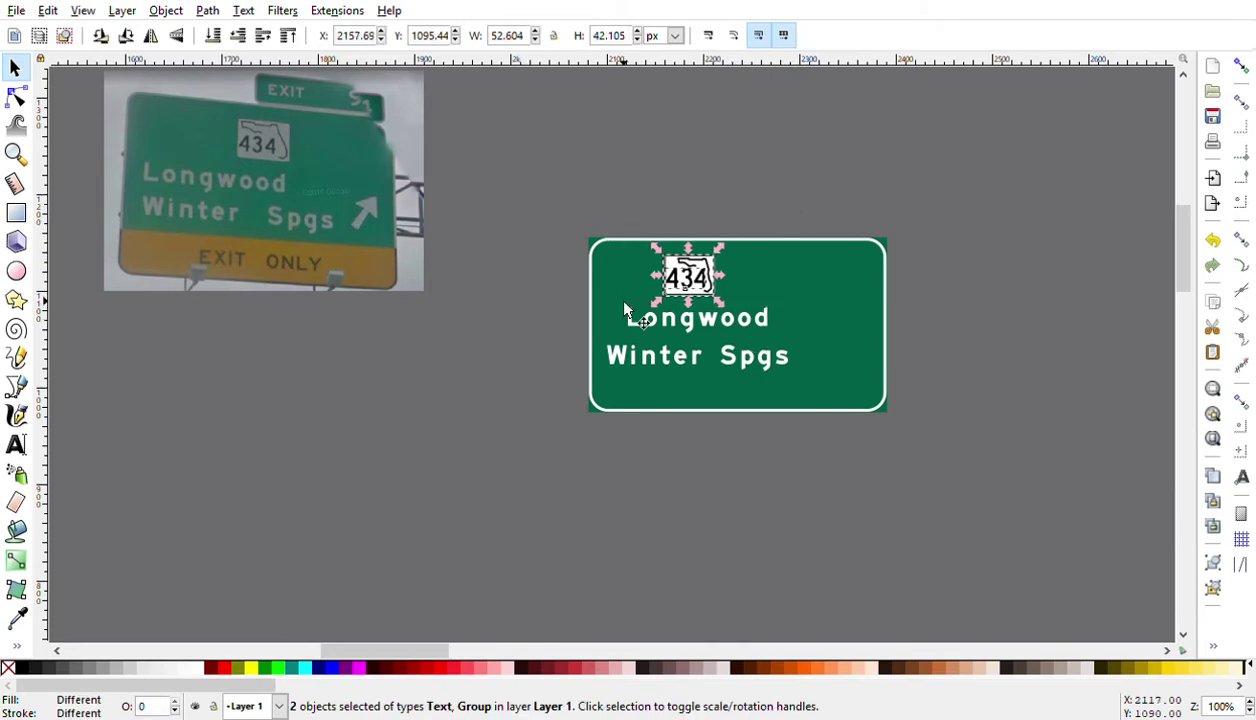
key(Right)
key(Right)
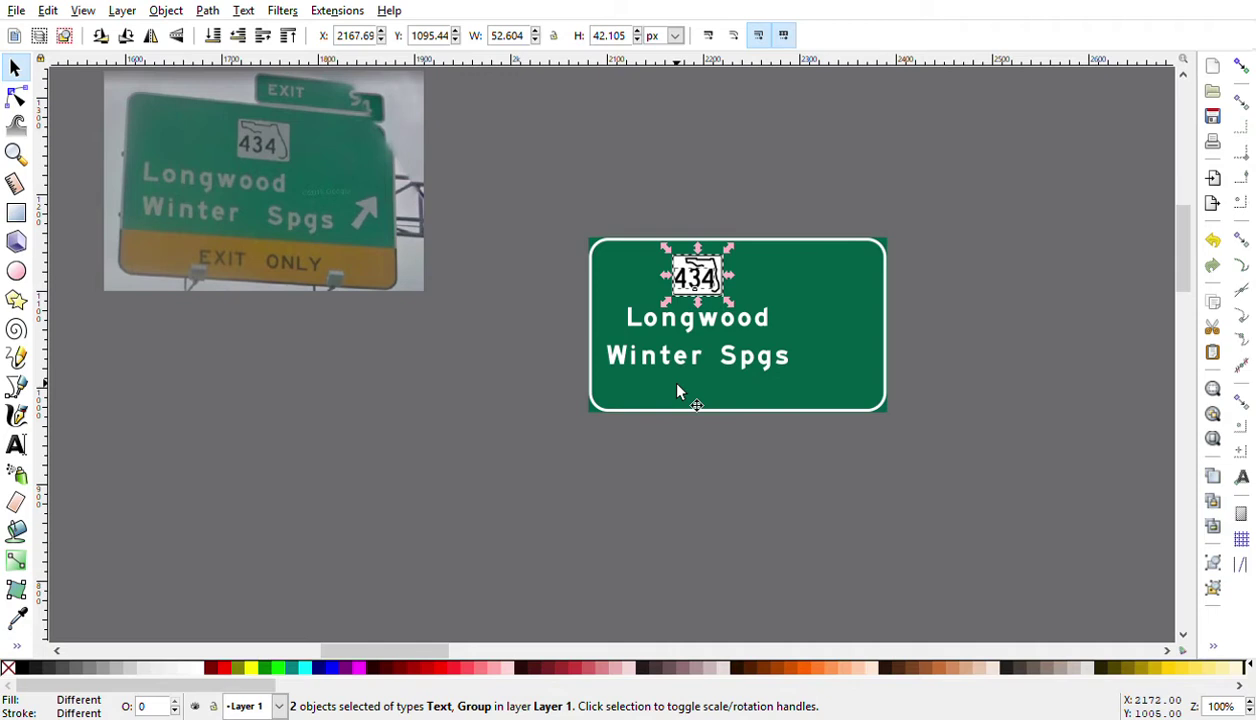
key(Escape)
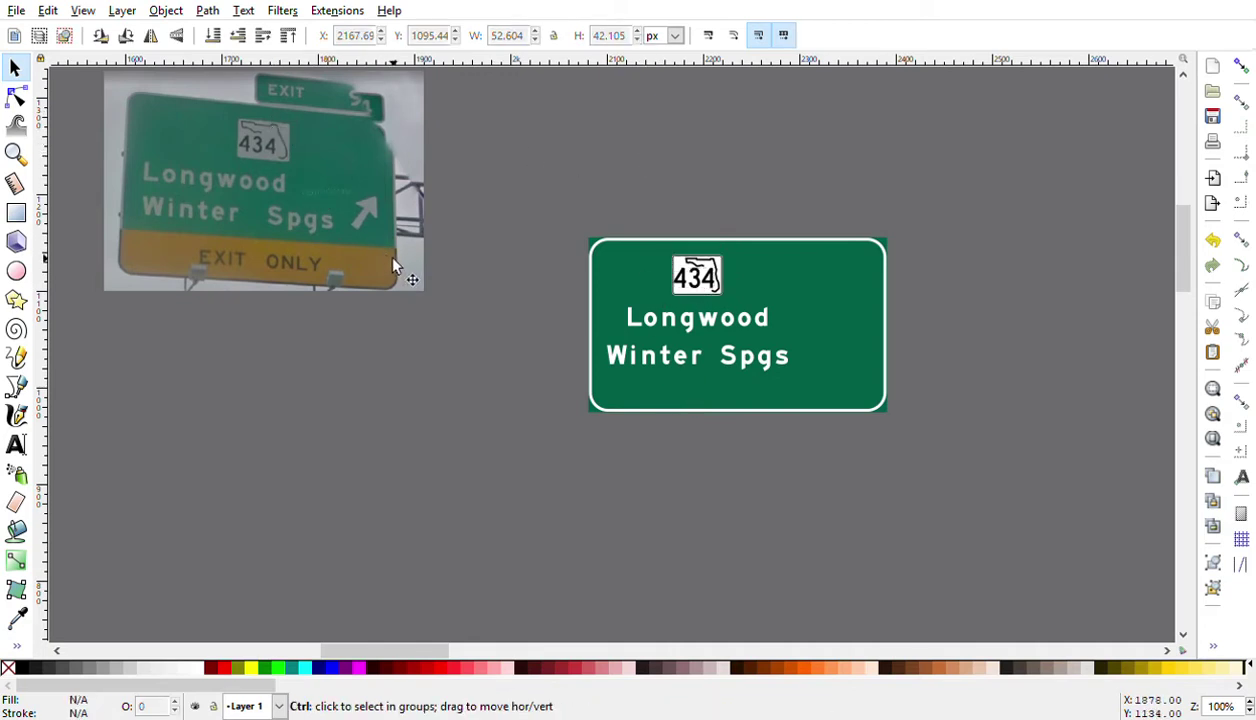
ctrl+scroll(127, 195, down, 1)
ctrl+scroll(65, 276, down, 6)
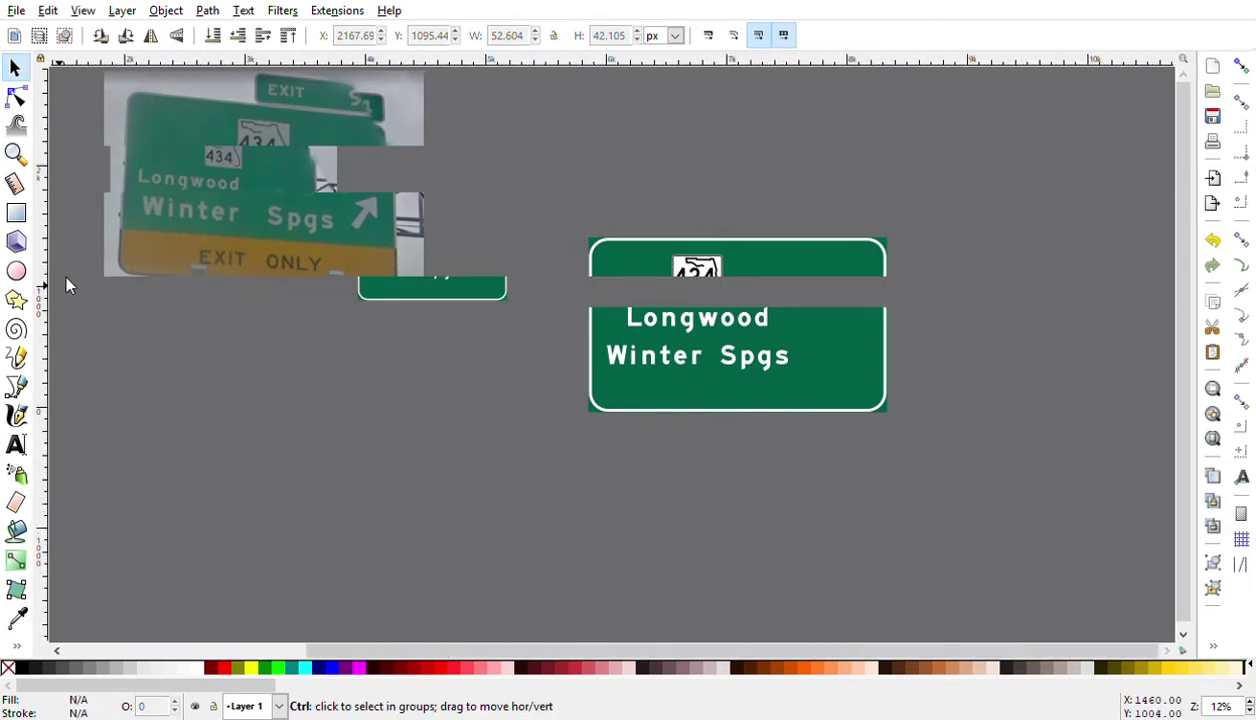
Step: Paste the white up-right diagonal arrow from the template beside Winter Spgs on the sign
ctrl+scroll(470, 371, up, 4)
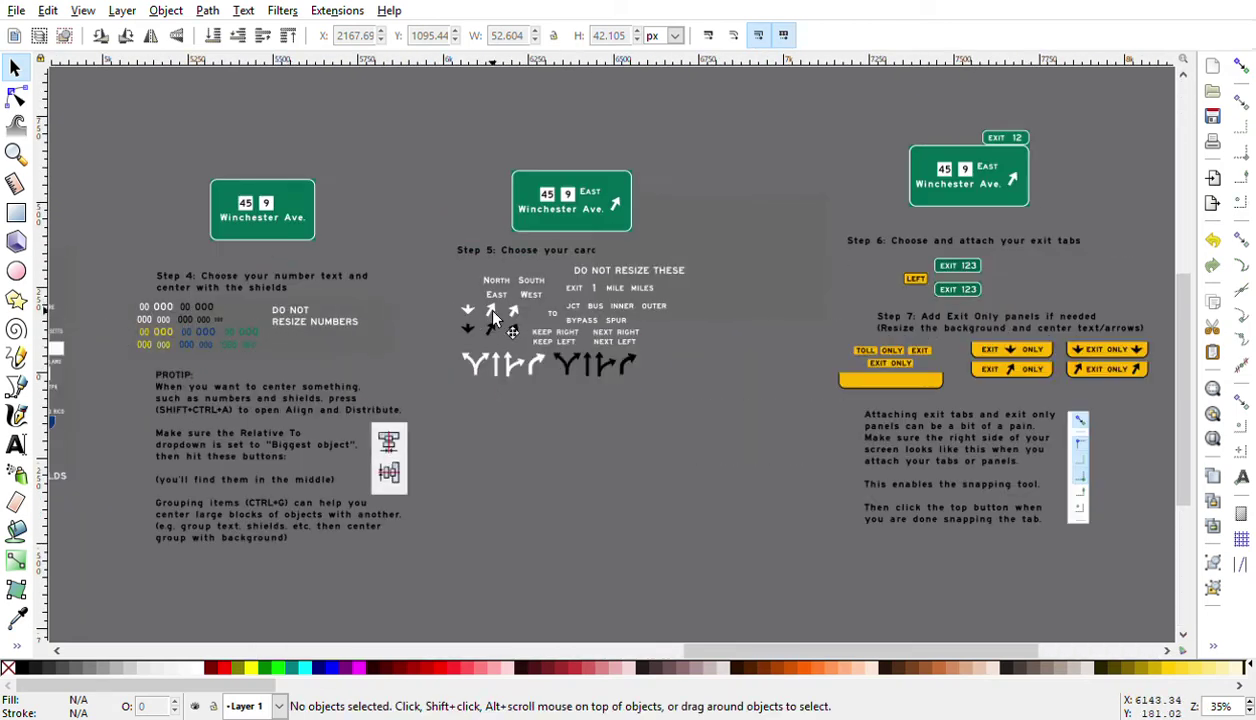
click(493, 318)
ctrl+scroll(800, 370, down, 5)
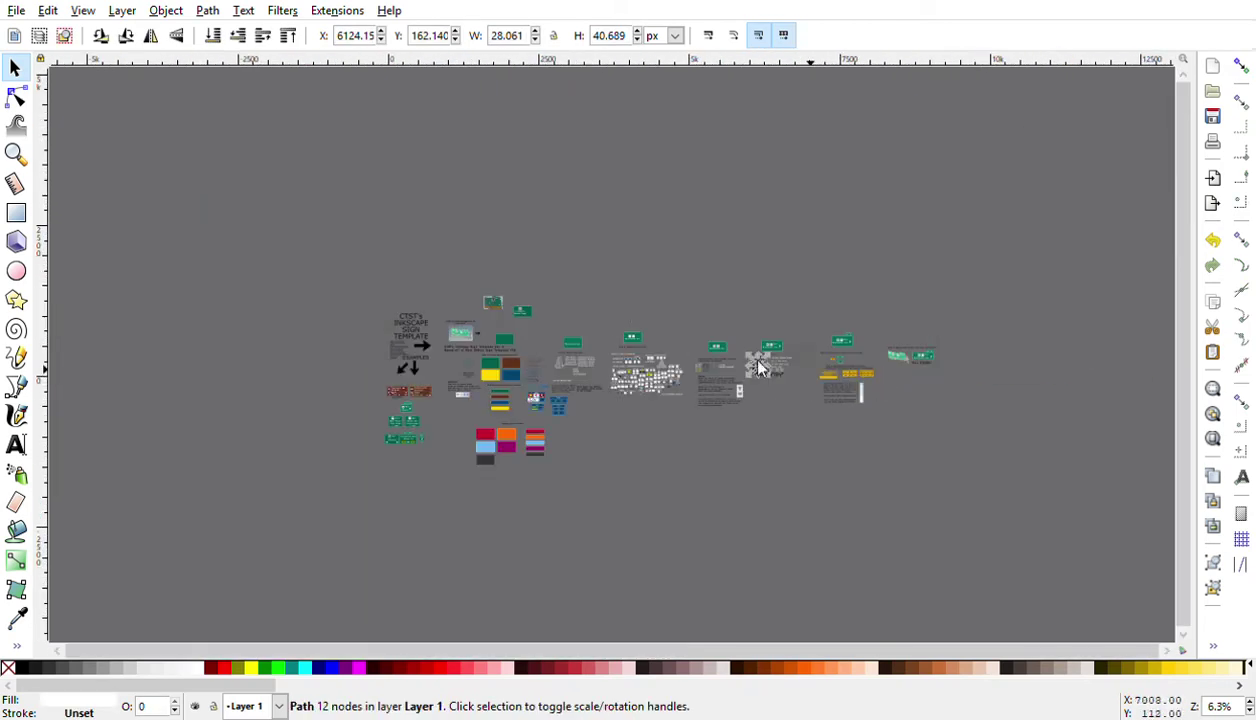
ctrl+scroll(518, 285, up, 6)
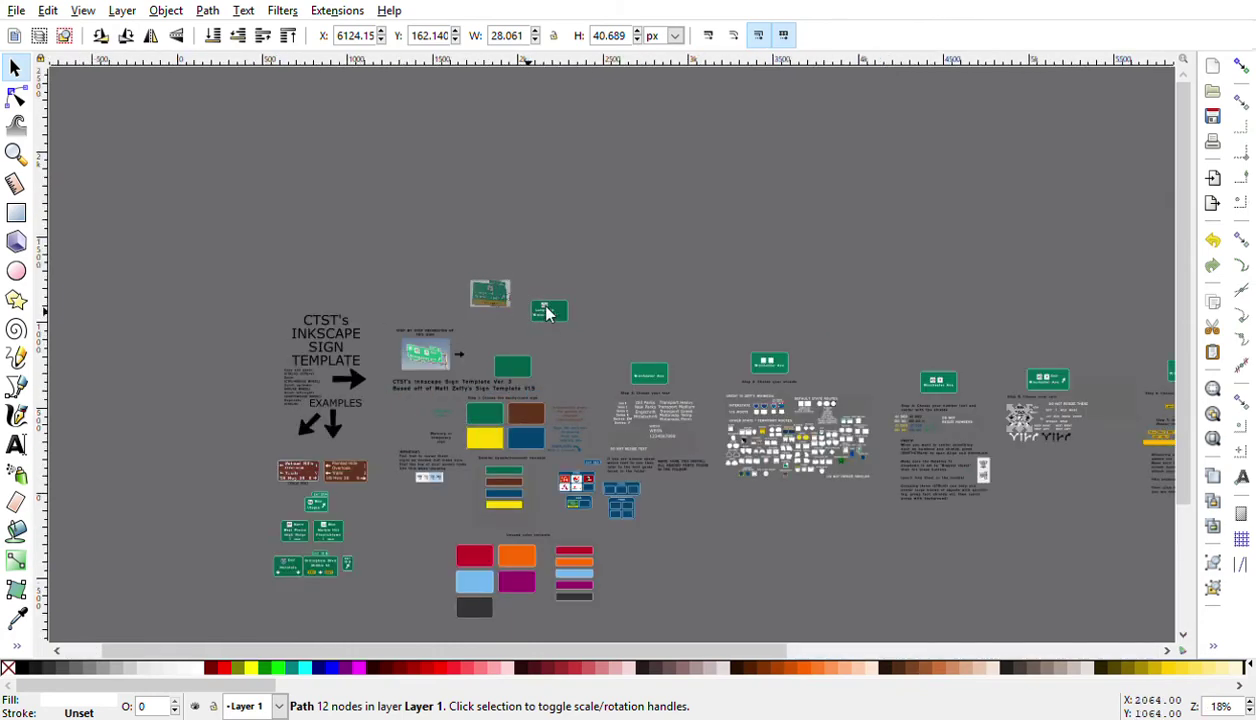
ctrl+scroll(553, 316, up, 1)
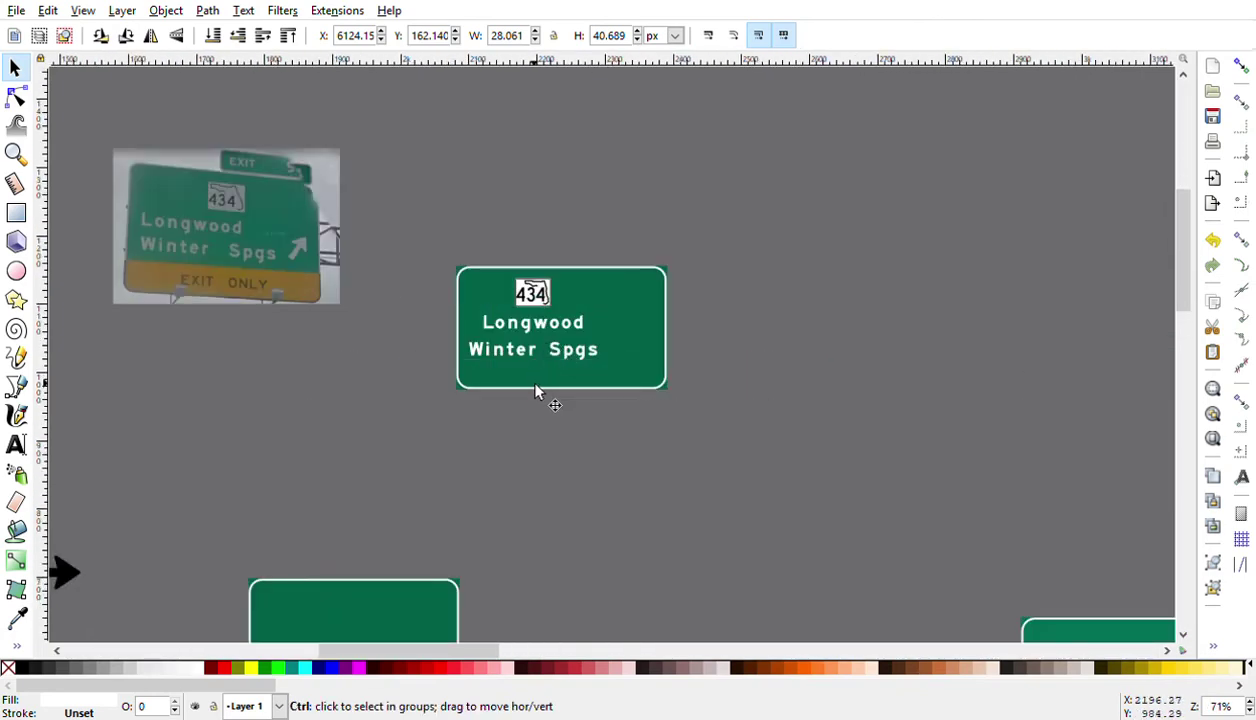
key(ctrl+v)
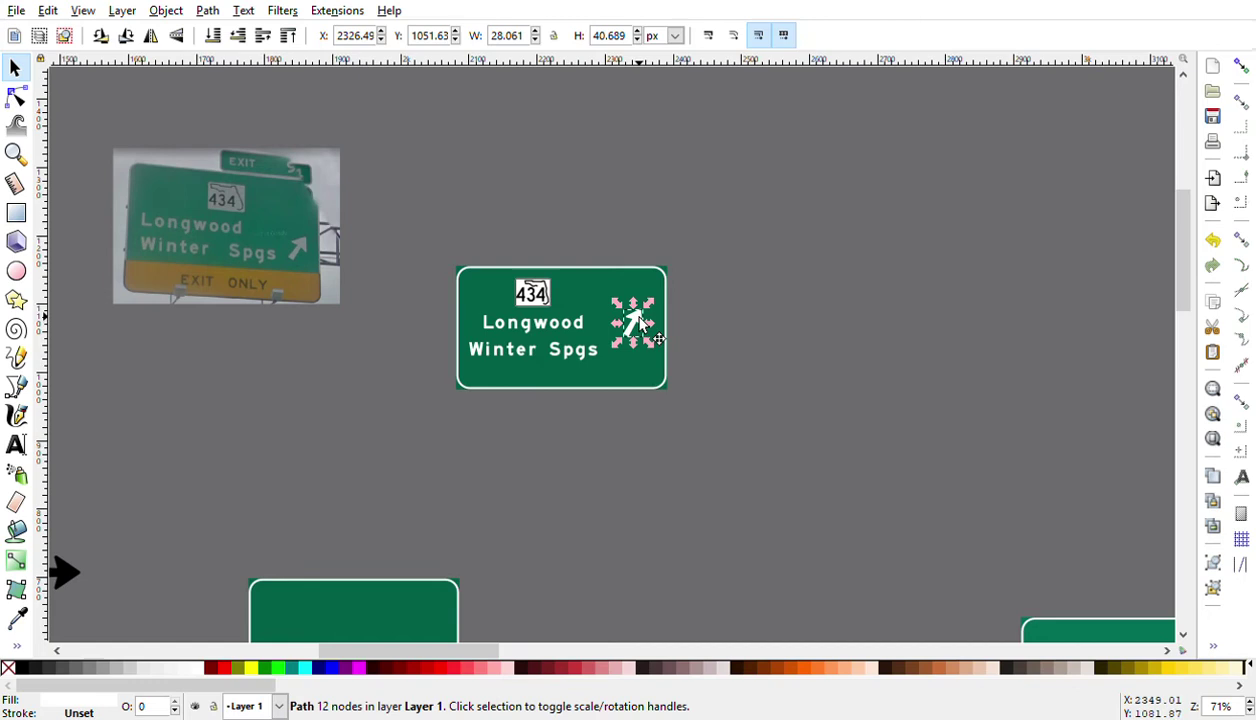
mouse_move(636, 330)
mouse_down()
mouse_move(648, 350)
mouse_move(634, 340)
mouse_up()
click(660, 357)
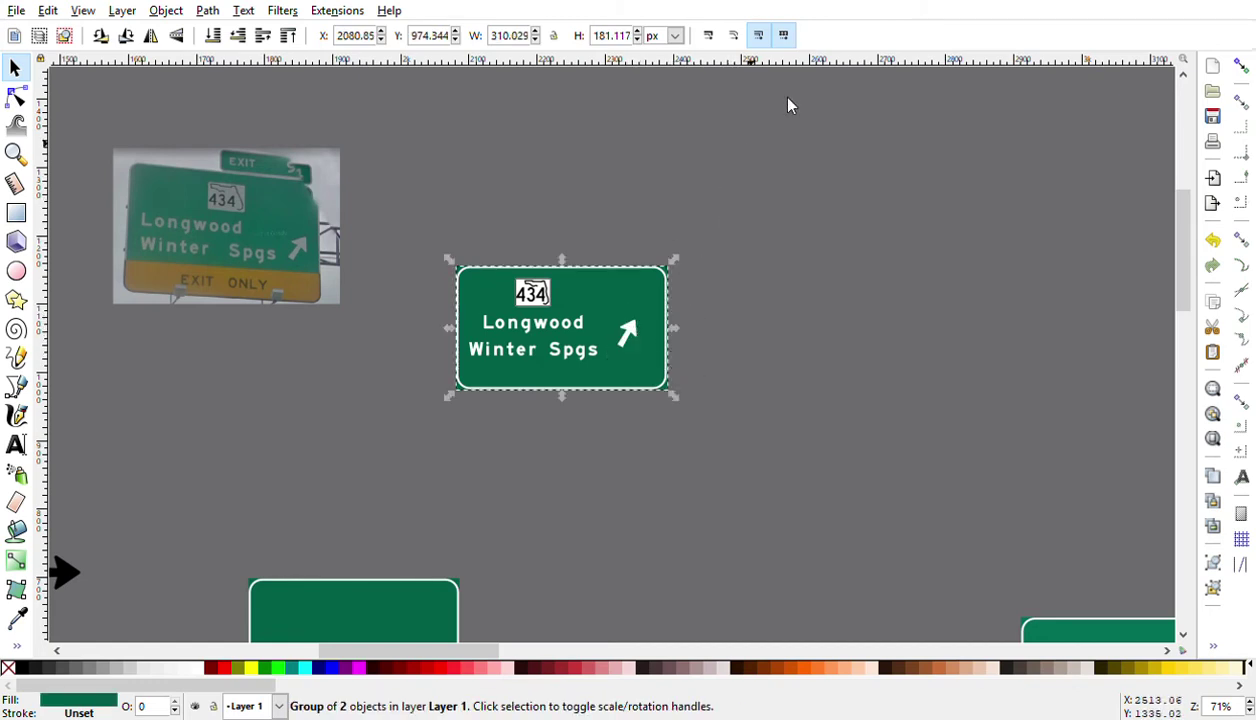
click(784, 36)
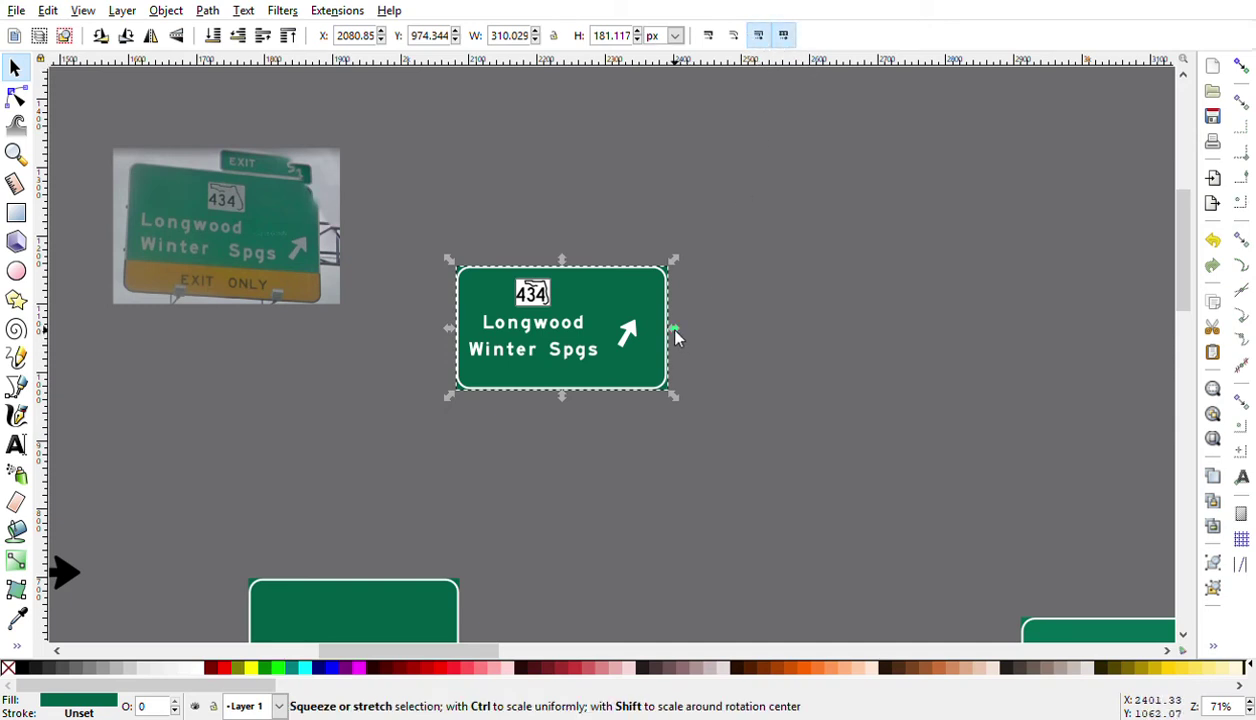
Step: Pull the sign's right, top and left edges inward to about 276 × 173 px
drag(674, 334, 660, 335)
ctrl+click(631, 337)
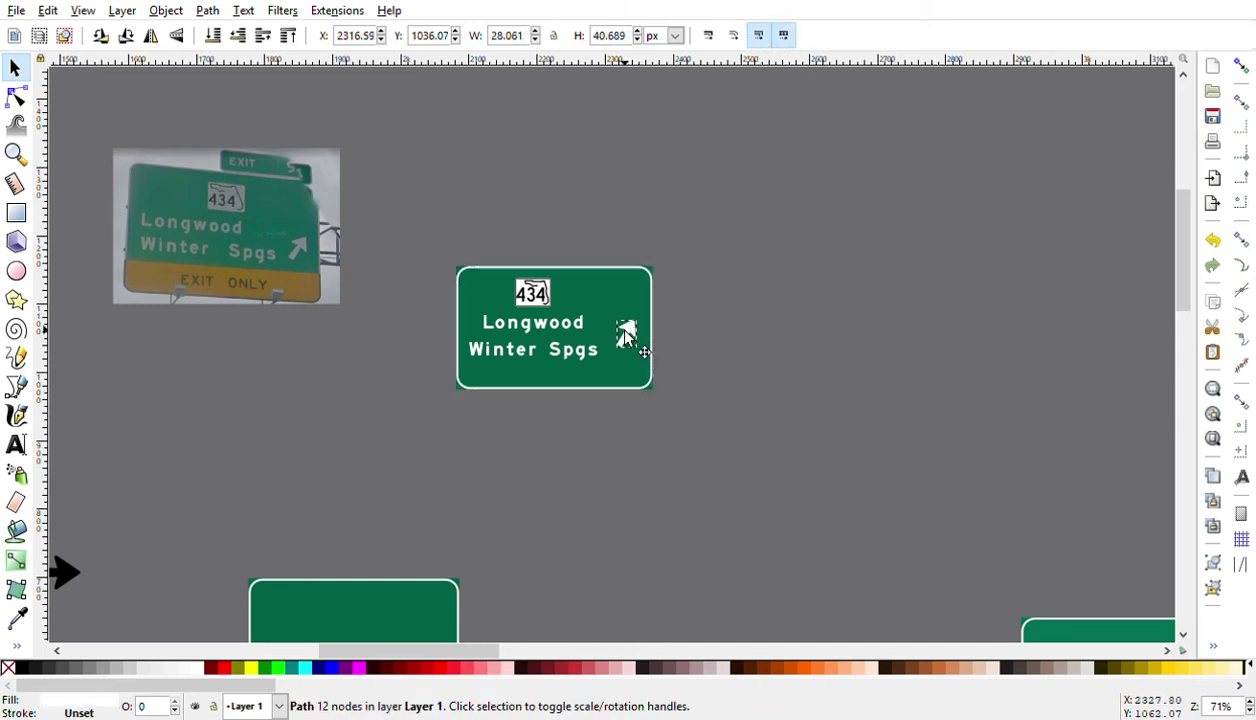
click(634, 334)
click(650, 347)
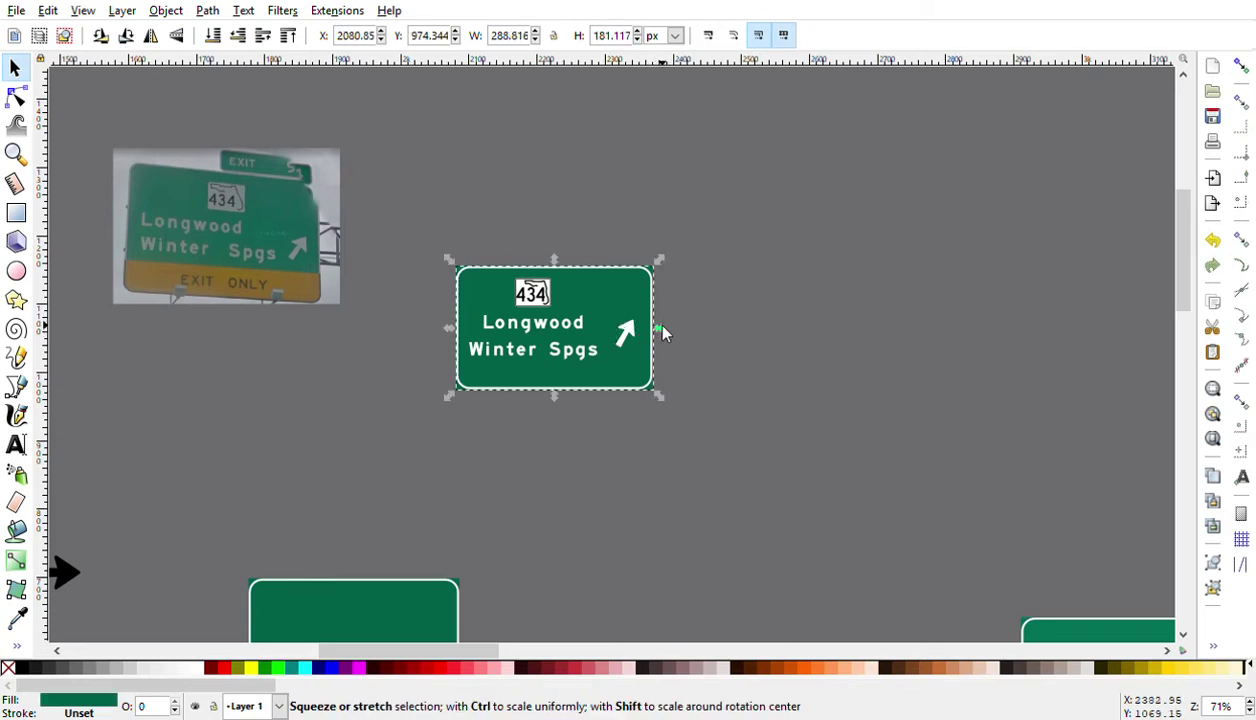
drag(658, 328, 651, 328)
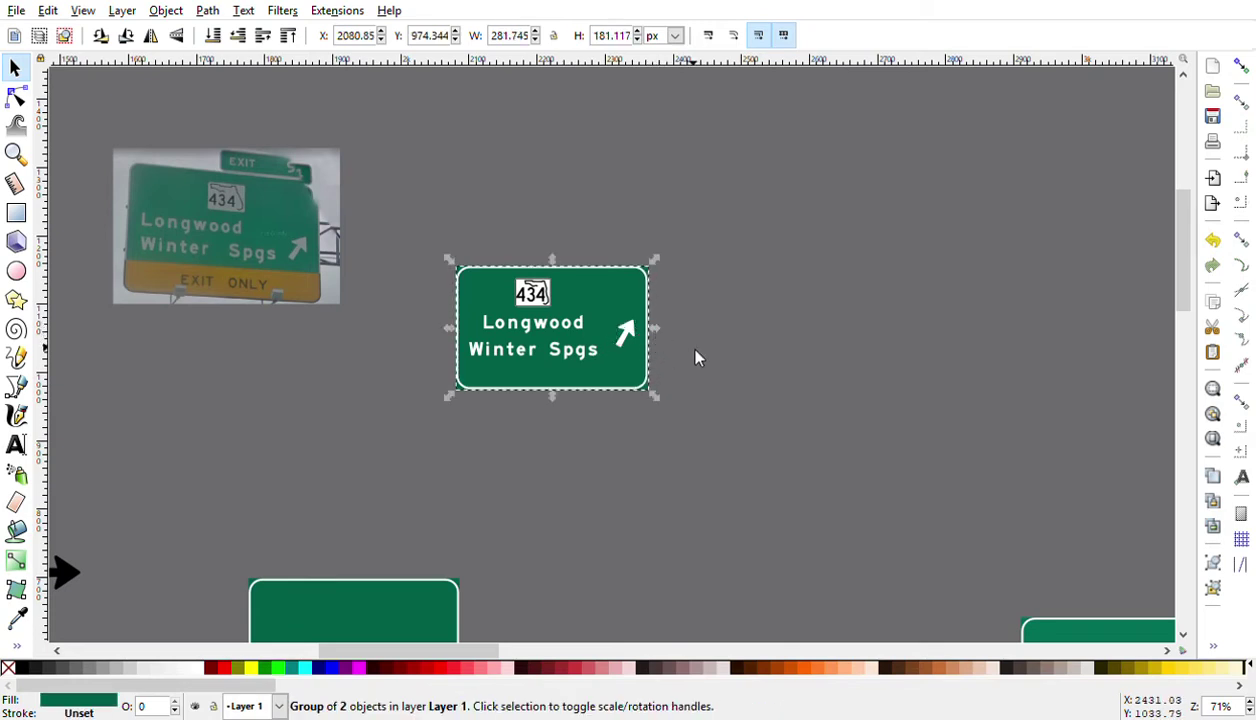
click(445, 314)
click(566, 296)
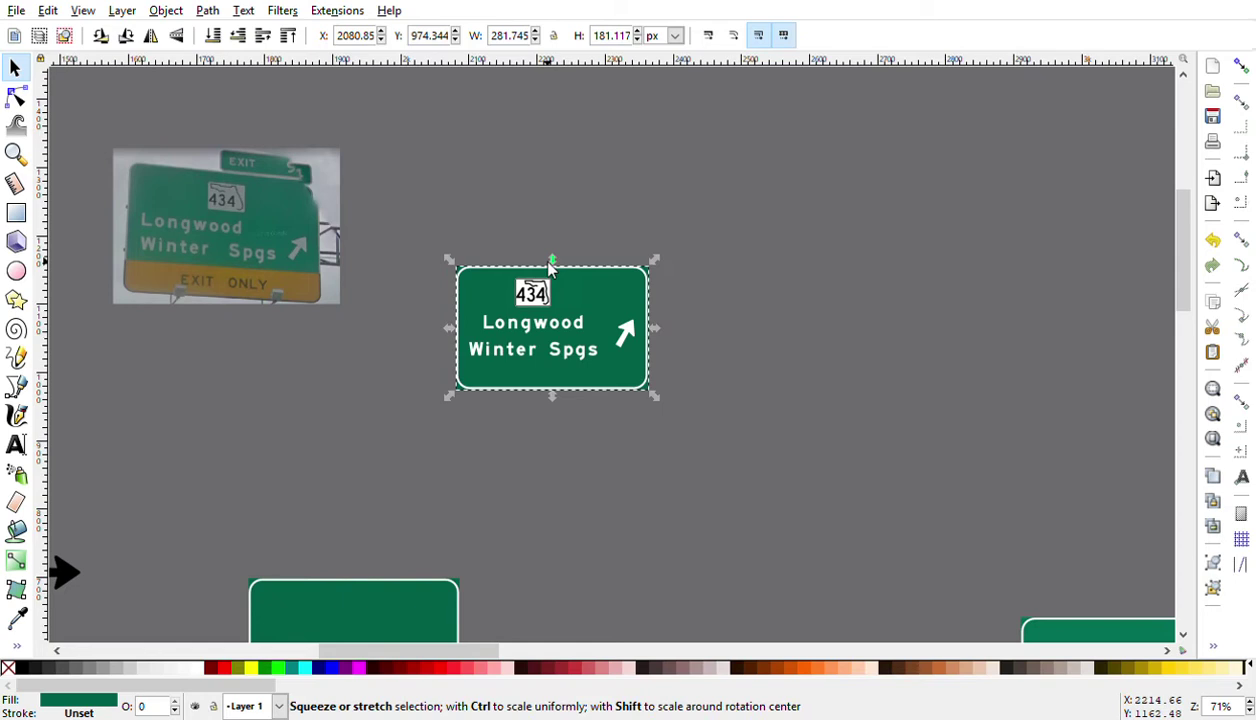
drag(553, 268, 556, 275)
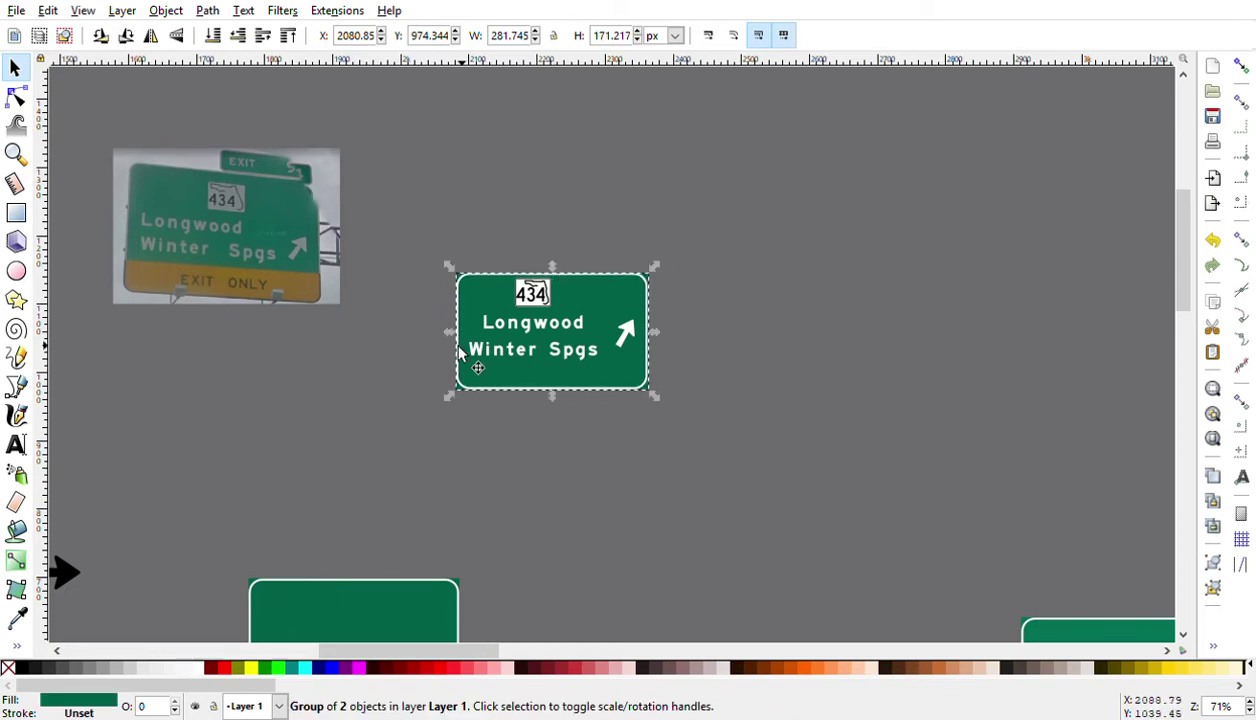
drag(453, 337, 459, 337)
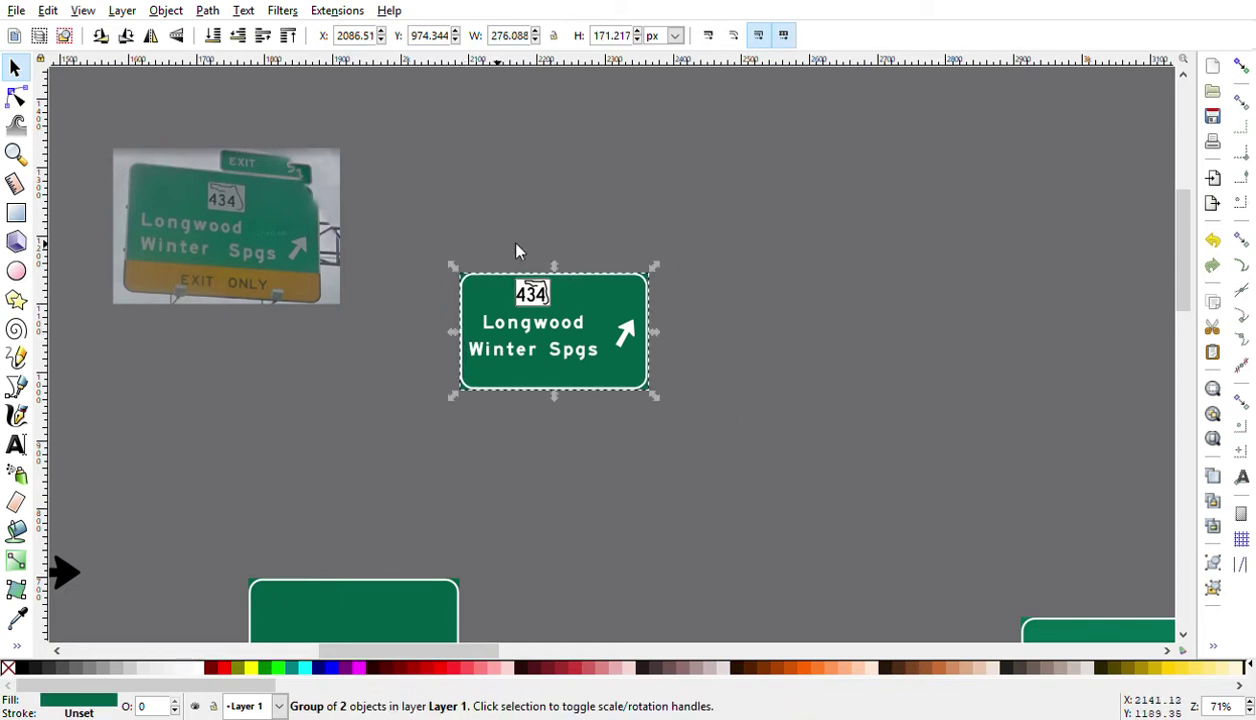
drag(557, 268, 558, 267)
key(Escape)
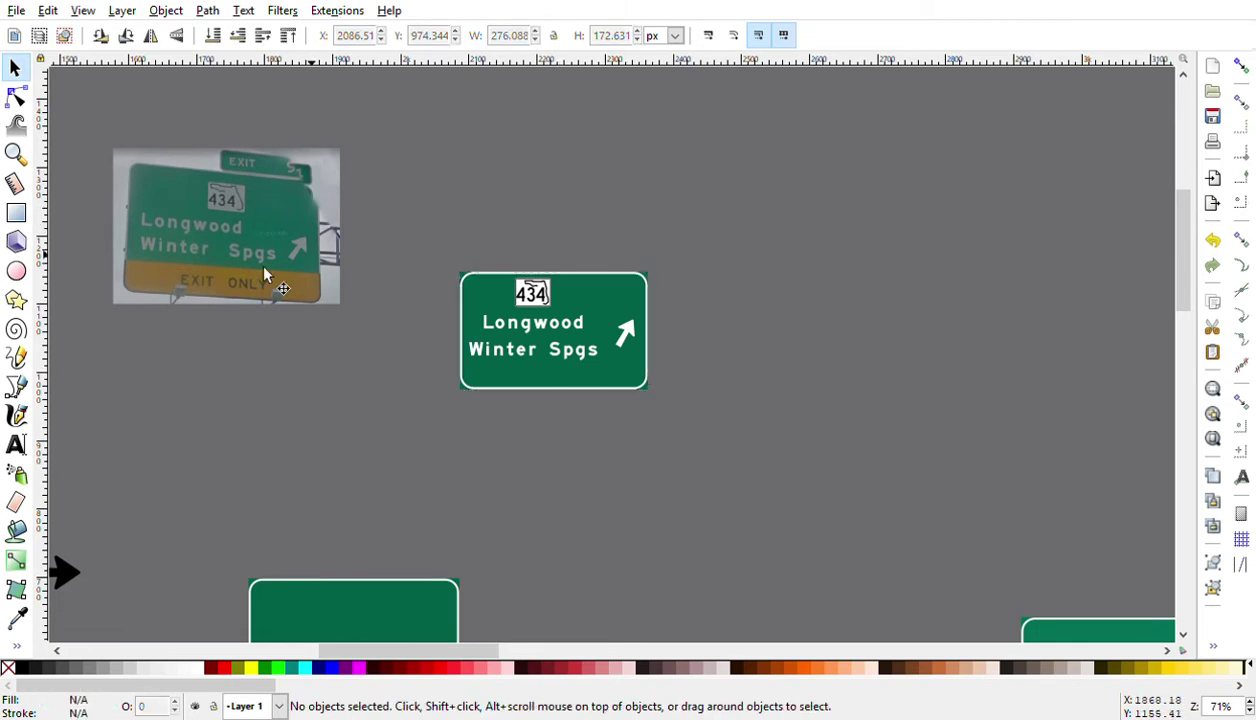
Step: Duplicate the yellow Exit Only panel from the template's examples
scroll(373, 376, down, 2)
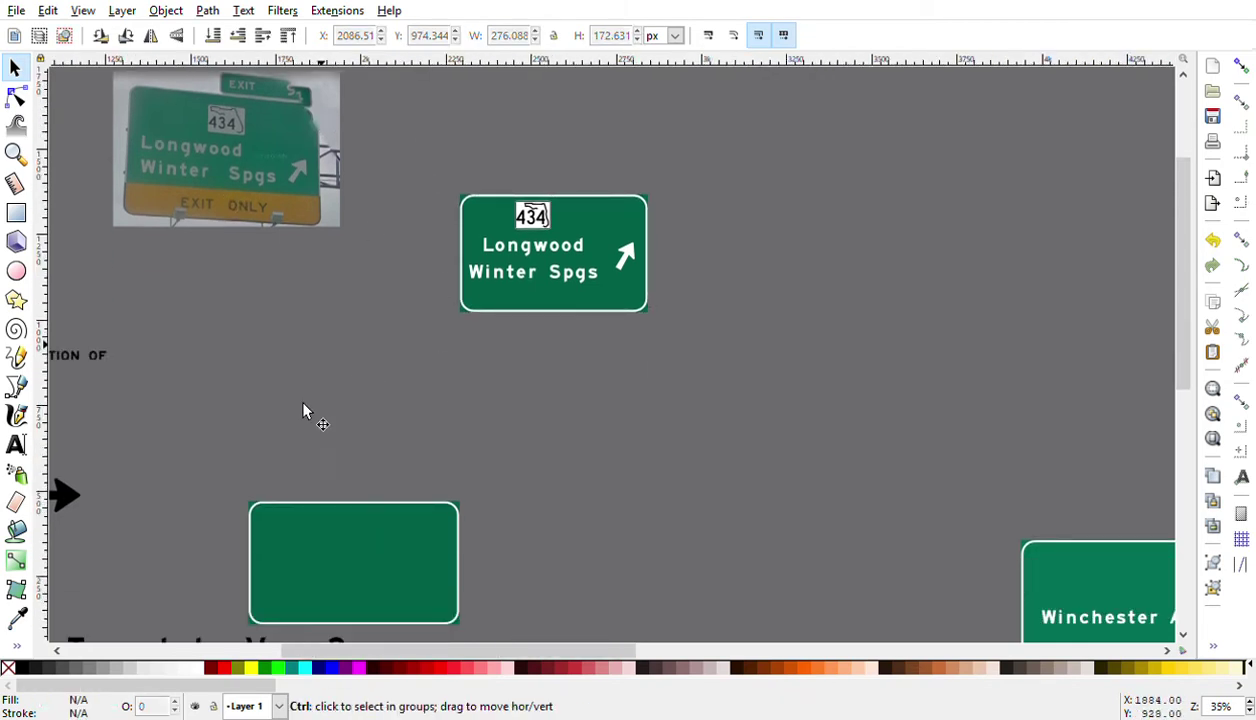
ctrl+scroll(300, 411, down, 2)
ctrl+scroll(280, 370, down, 3)
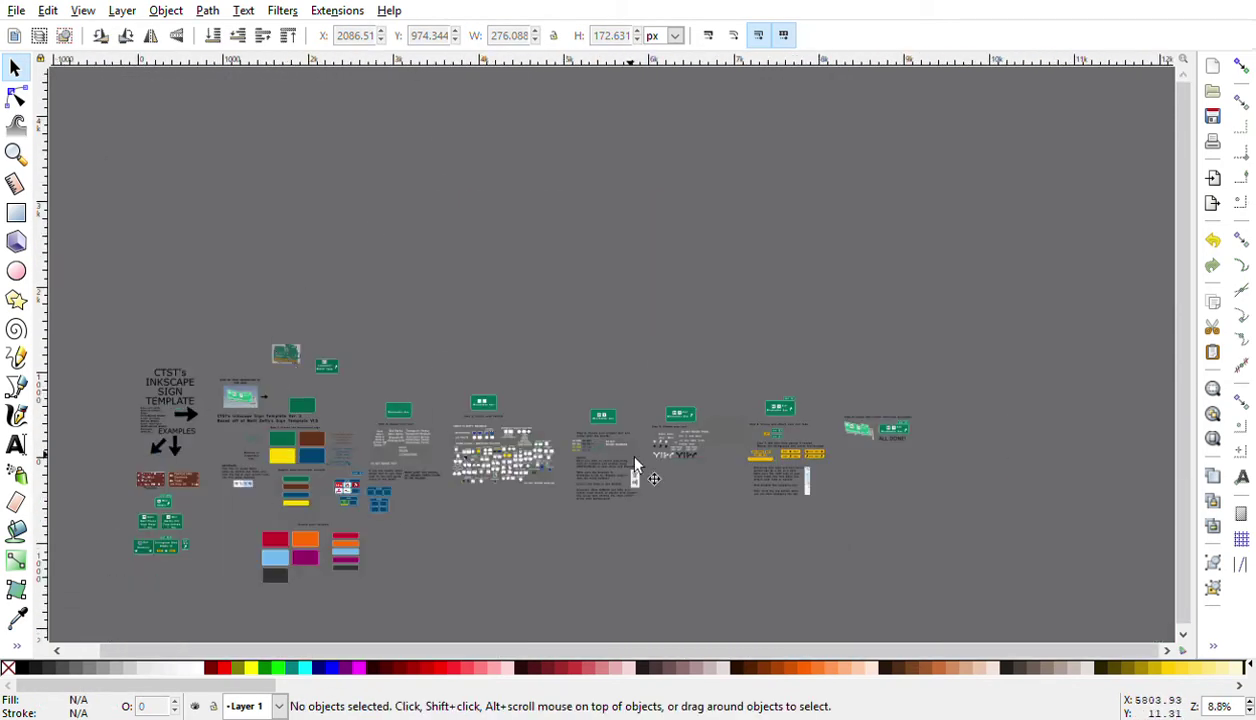
ctrl+scroll(780, 478, up, 4)
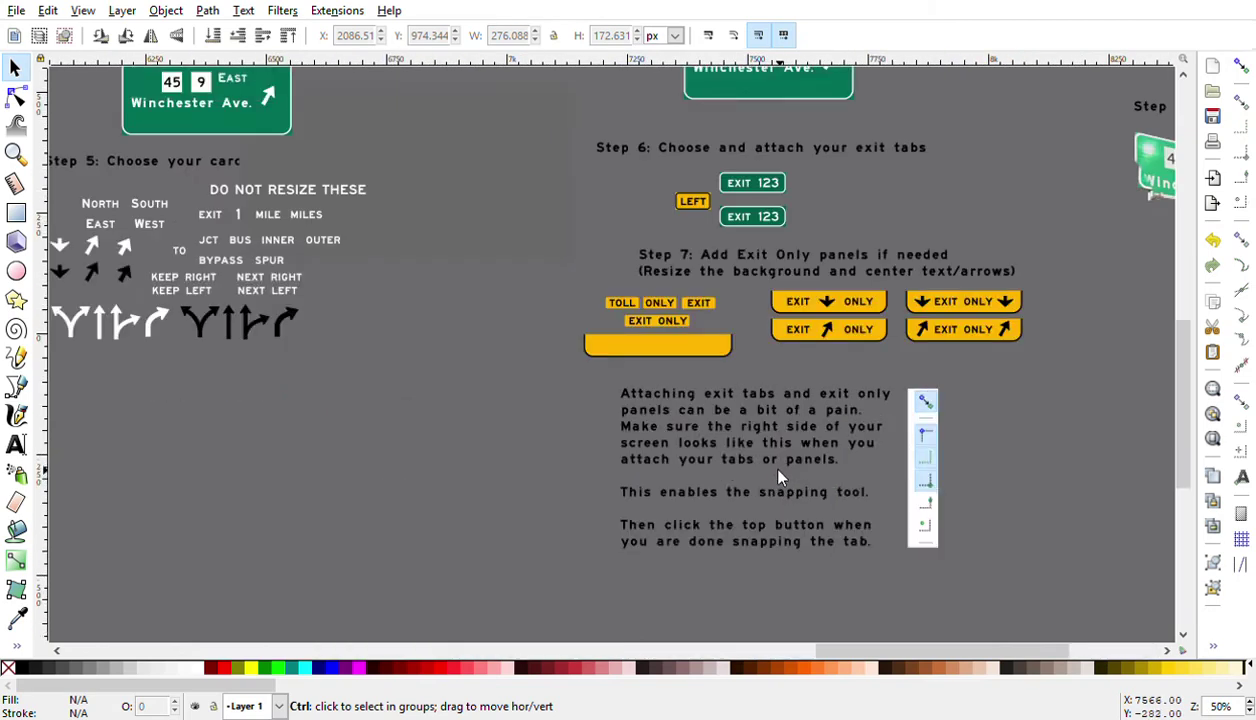
click(718, 352)
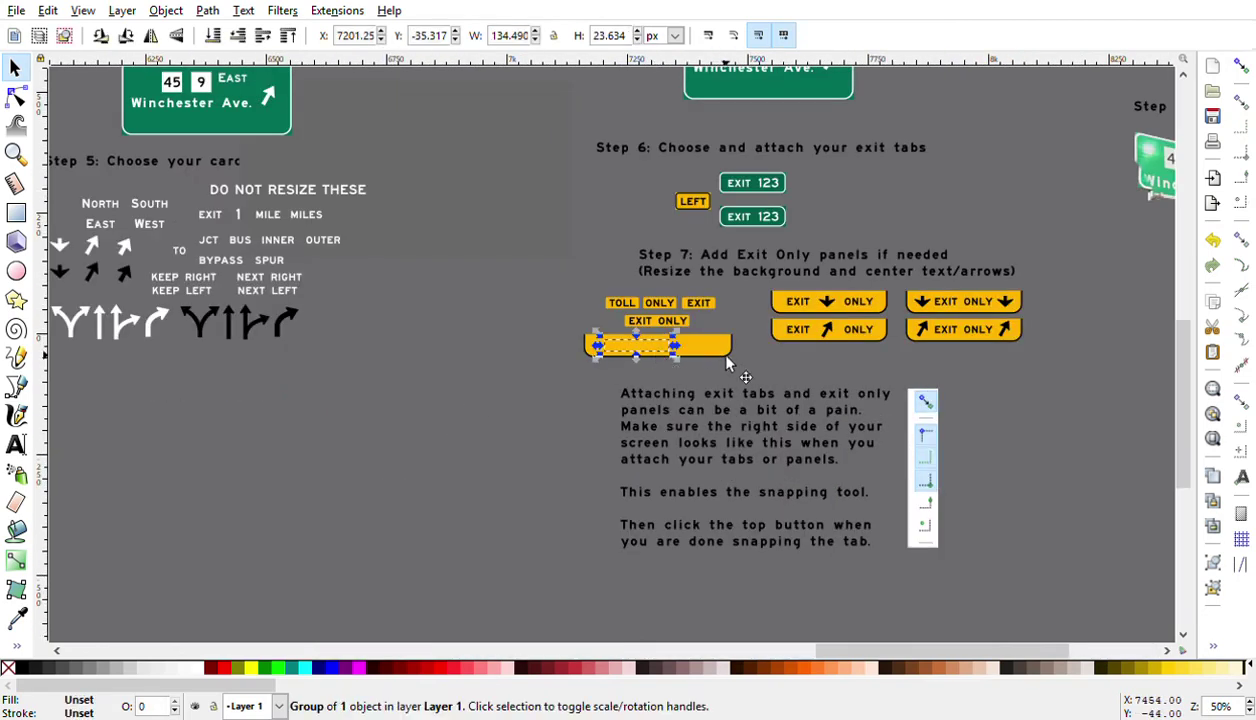
ctrl+click(718, 352)
key(ctrl+c)
key(ctrl+v)
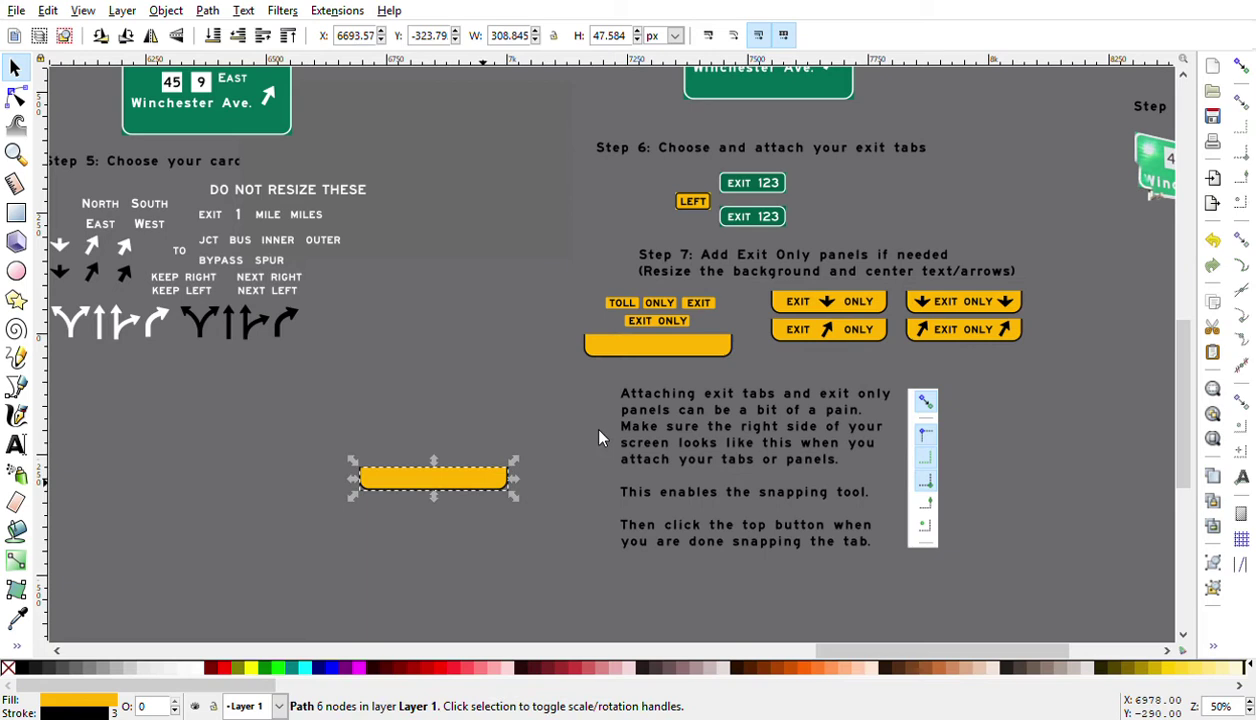
Step: Copy the EXIT ONLY lettering onto the new panel, centre it, and select both together
click(667, 326)
key(ctrl+c)
key(ctrl+v)
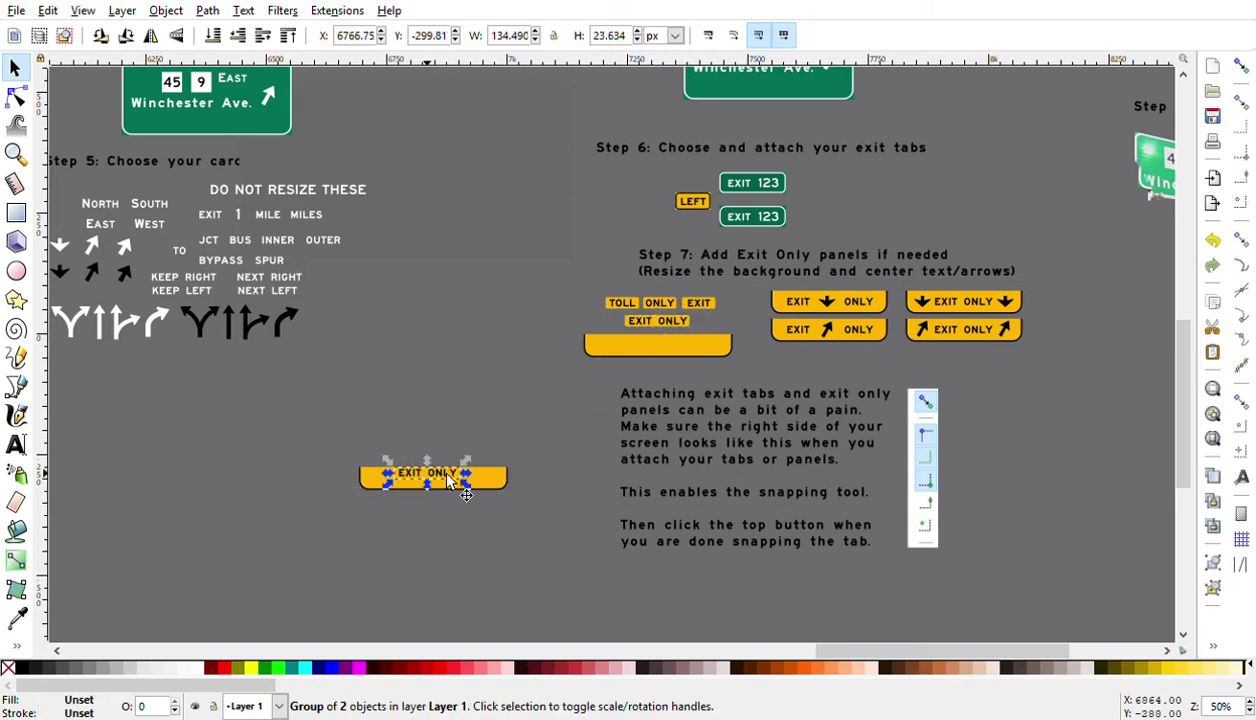
ctrl+scroll(447, 479, up, 3)
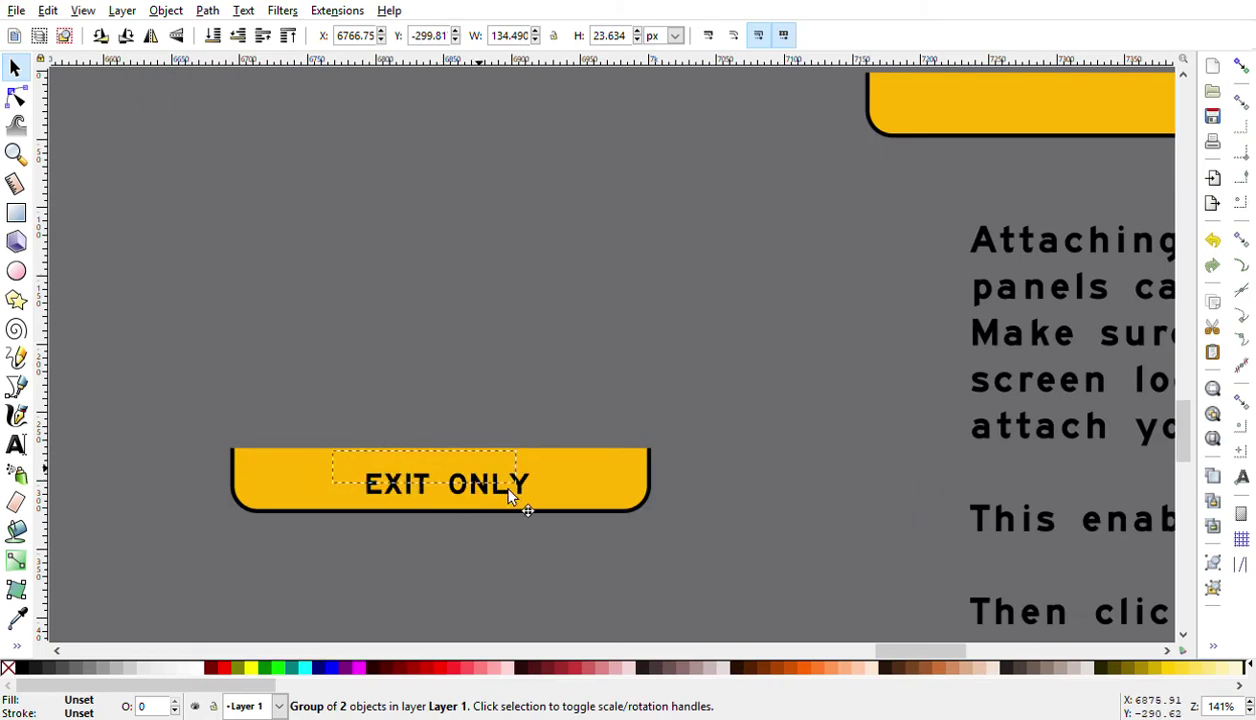
drag(508, 490, 500, 492)
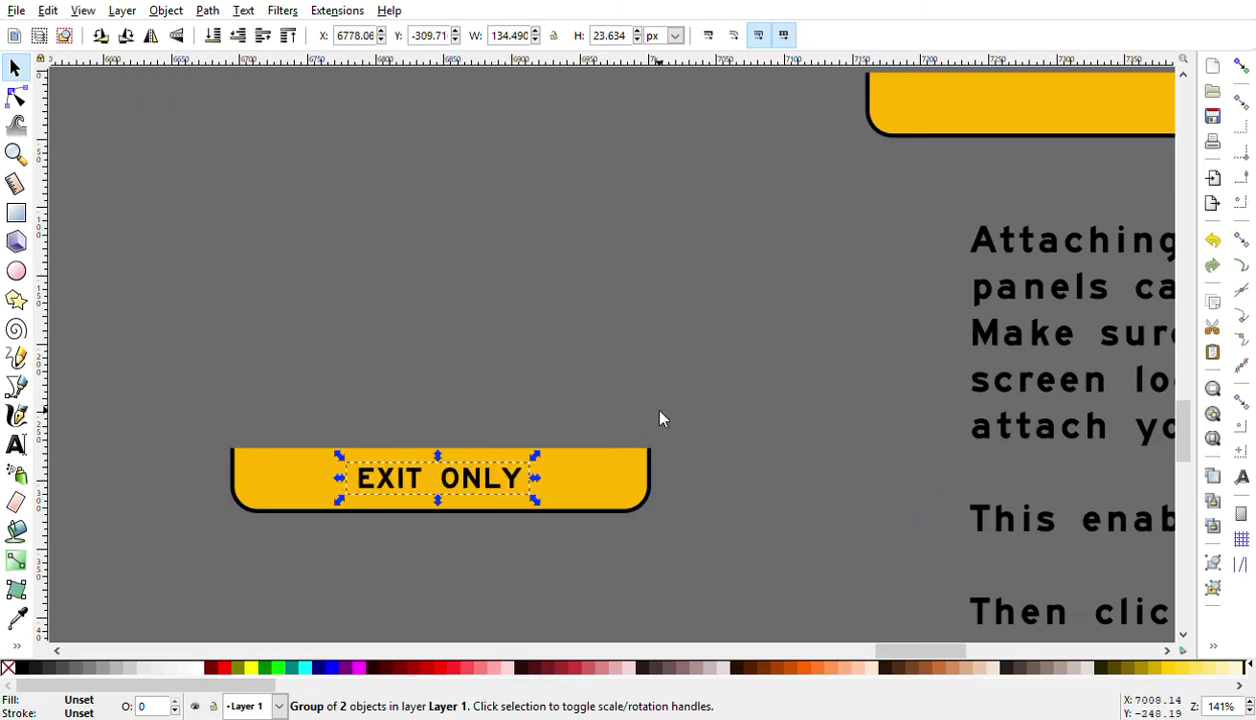
drag(743, 359, 191, 566)
ctrl+scroll(698, 503, down, 2)
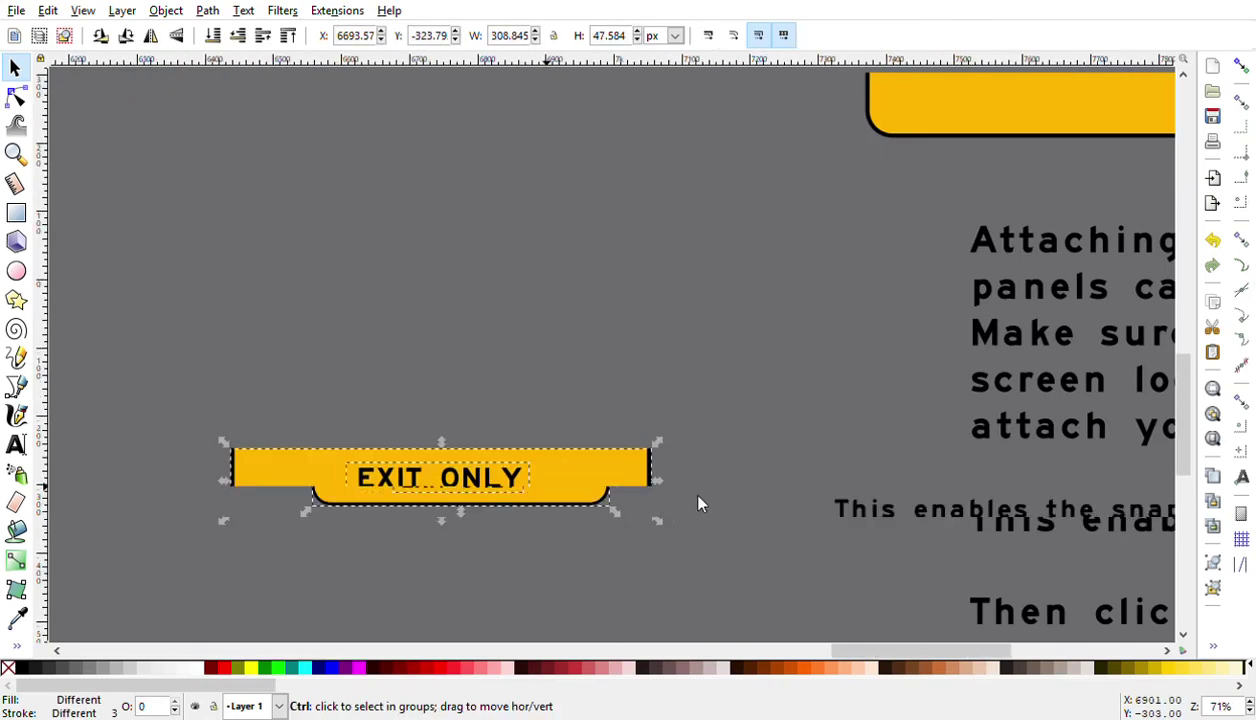
ctrl+scroll(698, 503, down, 2)
ctrl+scroll(720, 518, down, 2)
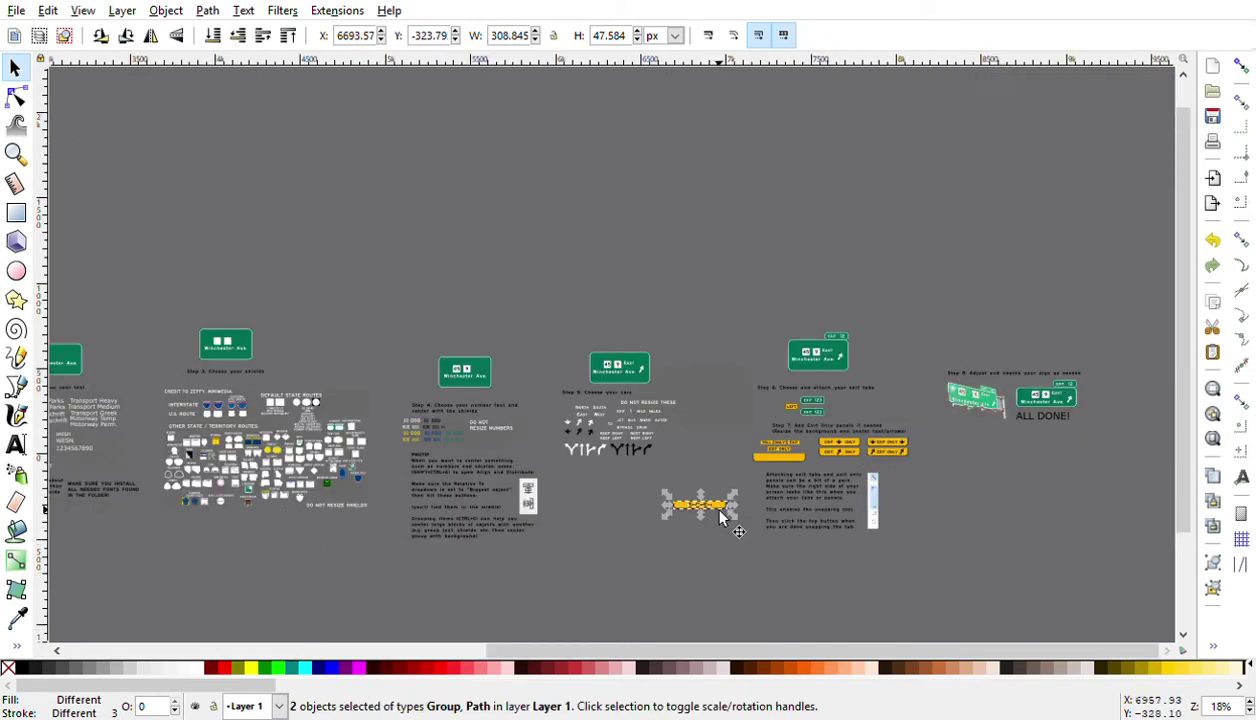
Step: Move the yellow EXIT ONLY panel beneath the Longwood sign, lined up with its bottom edge
drag(720, 512, 398, 290)
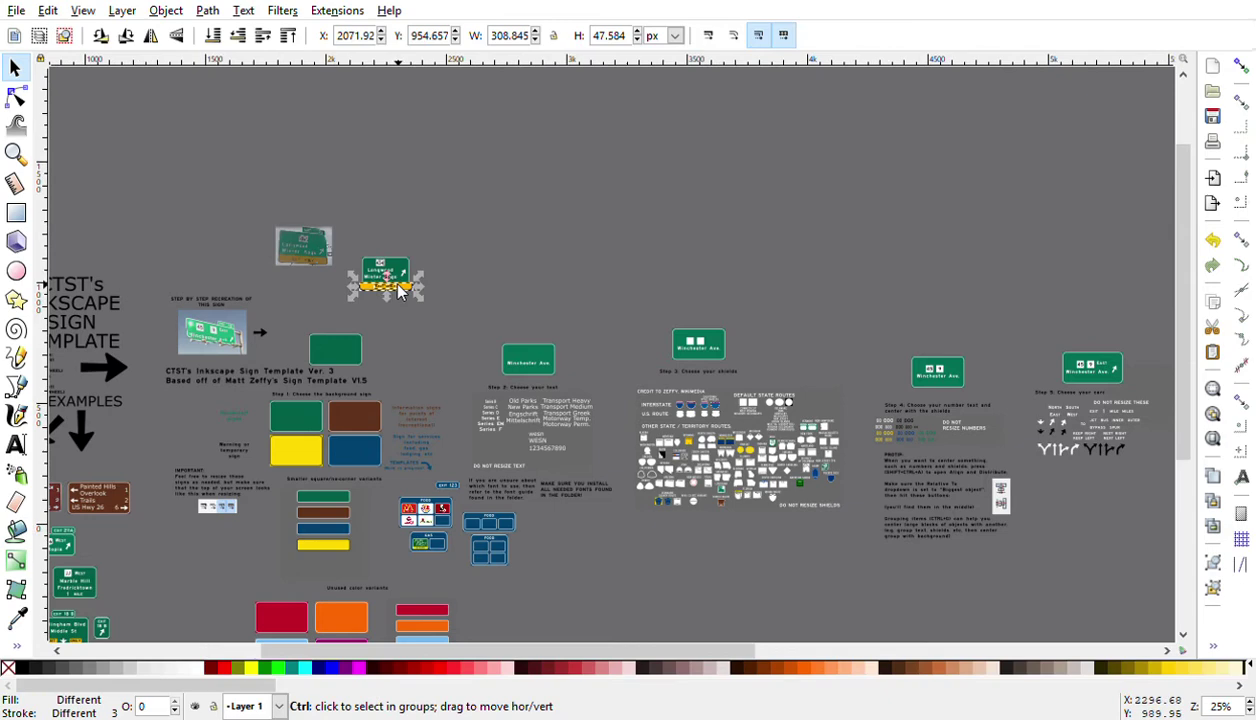
ctrl+scroll(270, 255, up, 9)
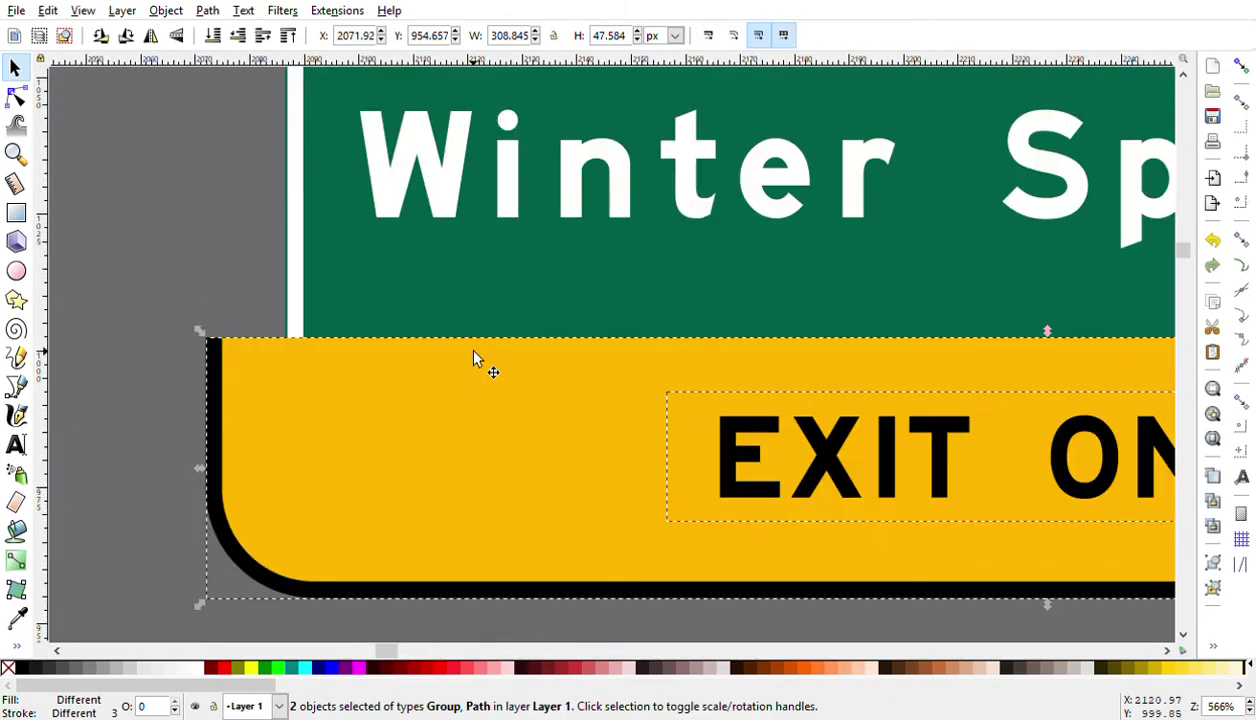
ctrl+scroll(449, 359, down, 1)
drag(463, 412, 506, 422)
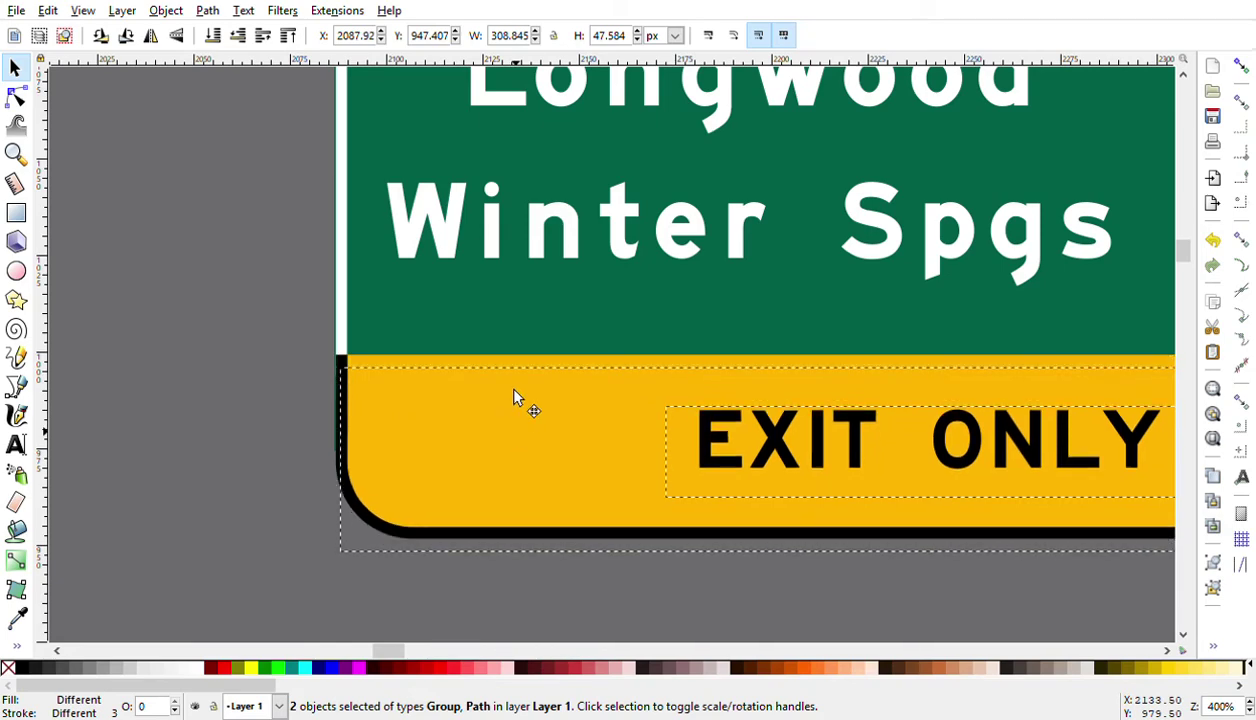
mouse_move(502, 334)
mouse_down()
mouse_move(507, 311)
mouse_move(511, 335)
mouse_up()
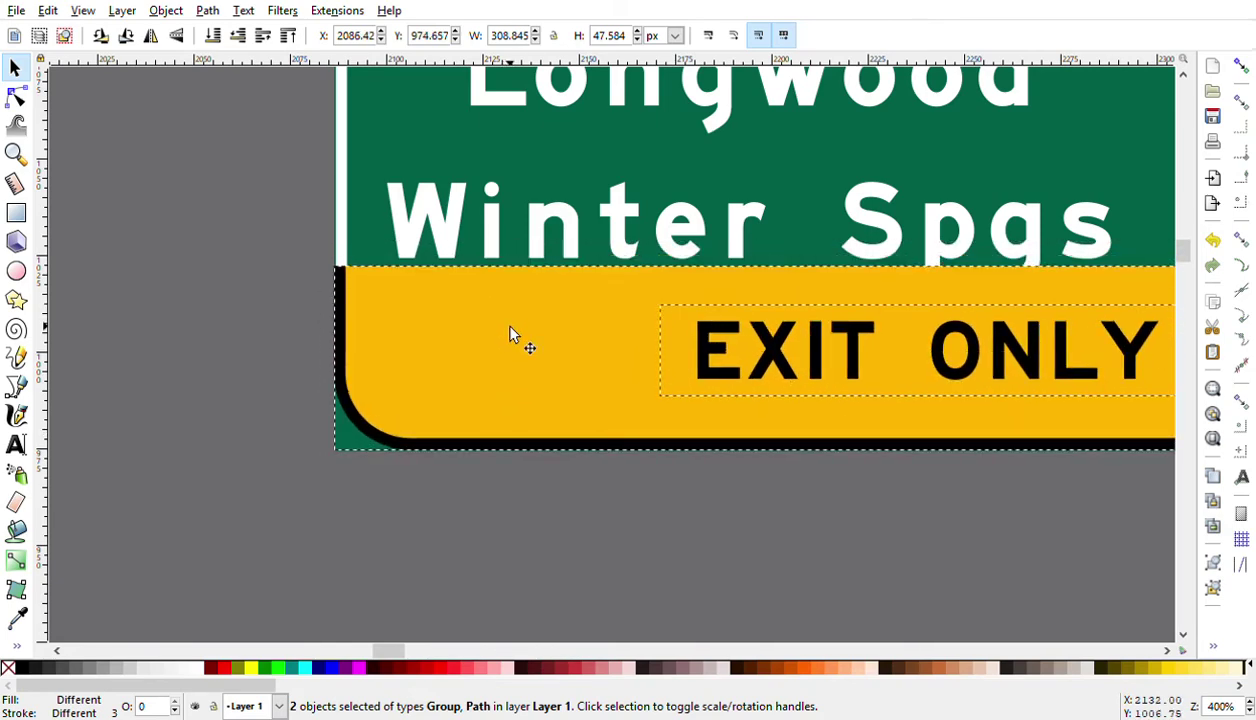
scroll(280, 292, up, 6)
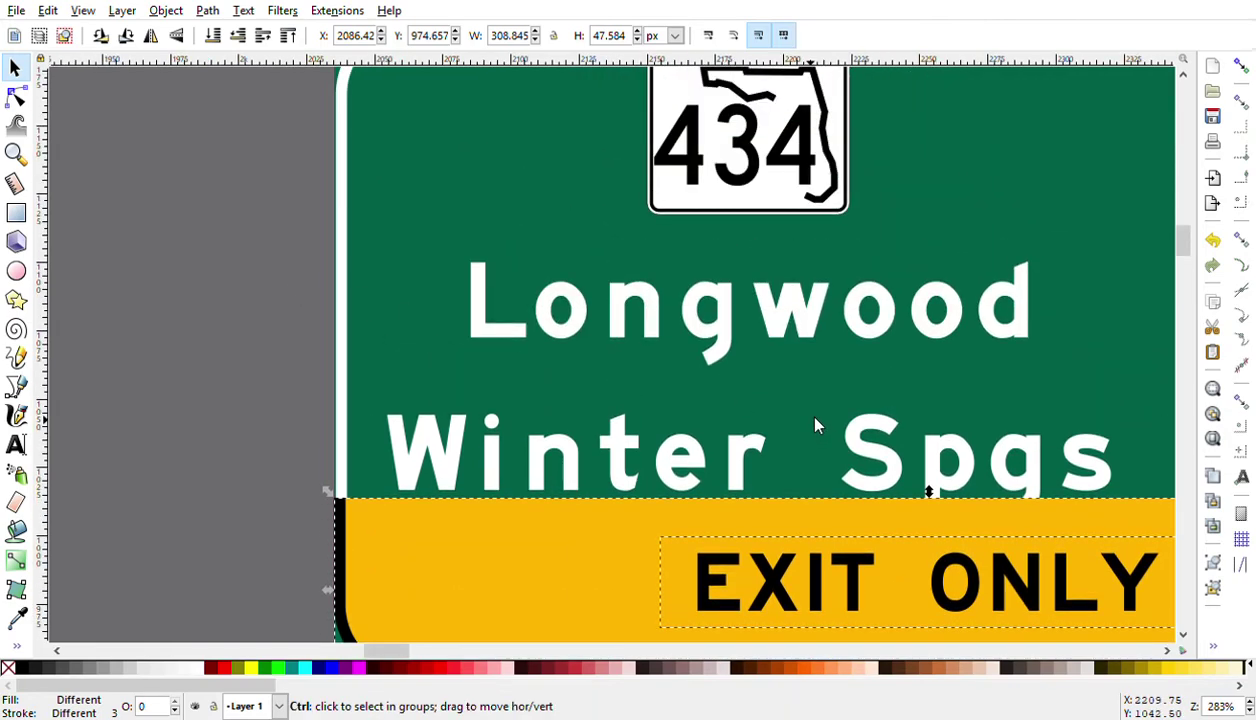
ctrl+scroll(799, 409, down, 2)
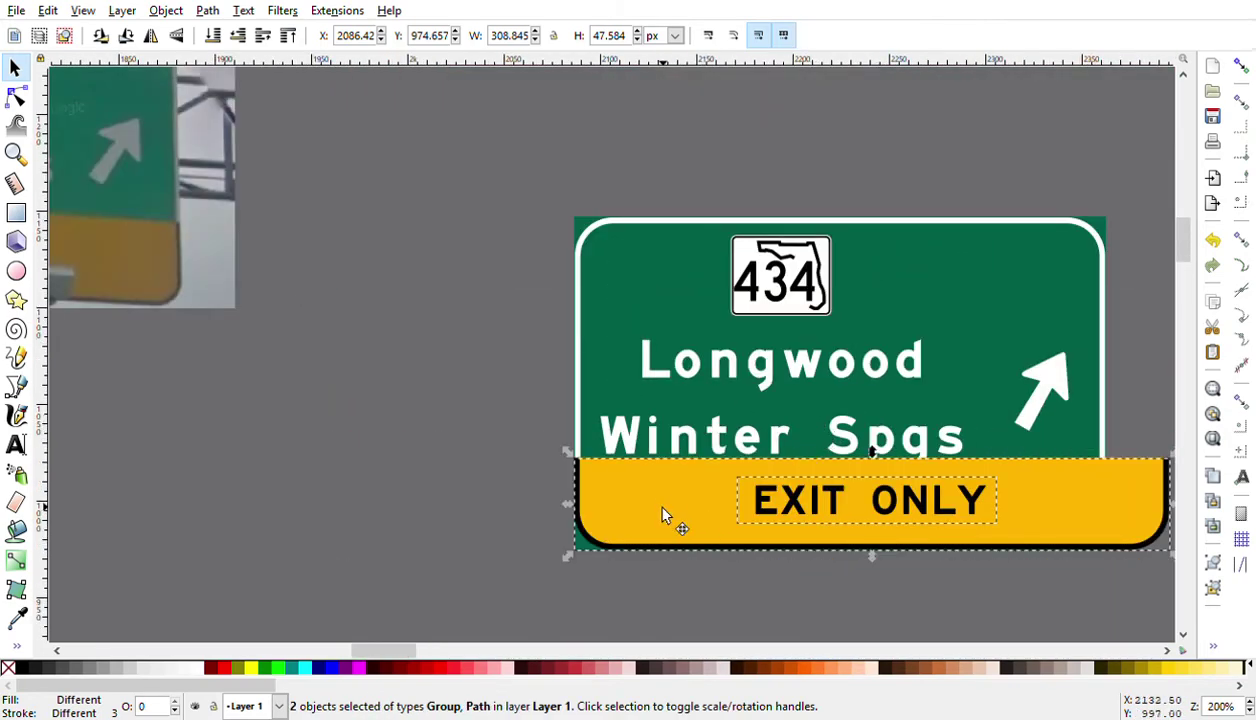
drag(665, 516, 660, 557)
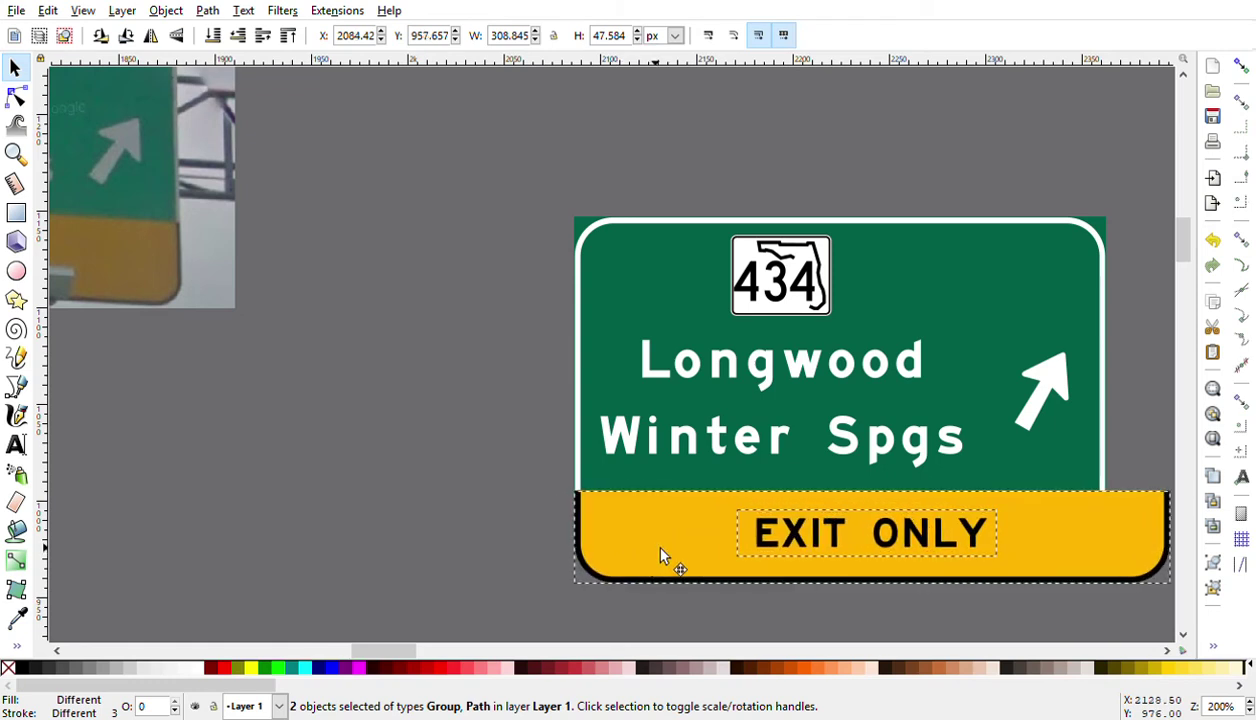
Step: Undo the stray orange fill, narrow the yellow panel to about 275 px, and re-centre EXIT ONLY
click(799, 667)
key(ctrl+z)
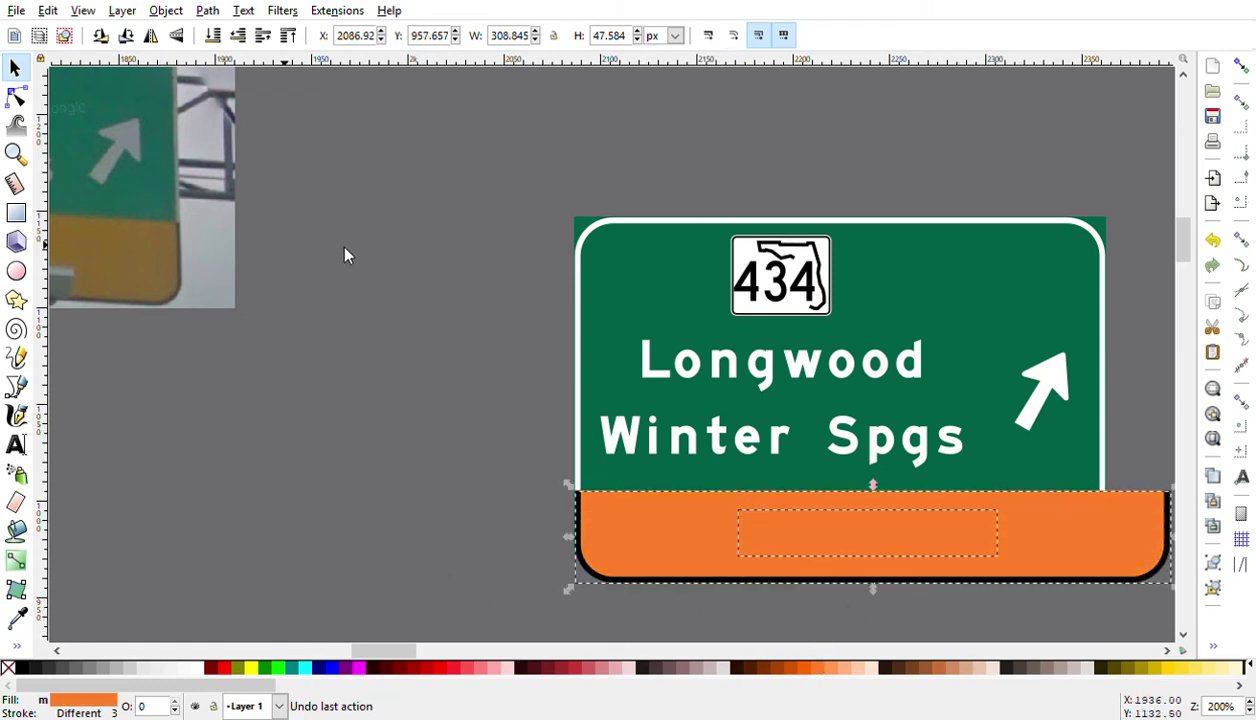
key(Escape)
click(1170, 545)
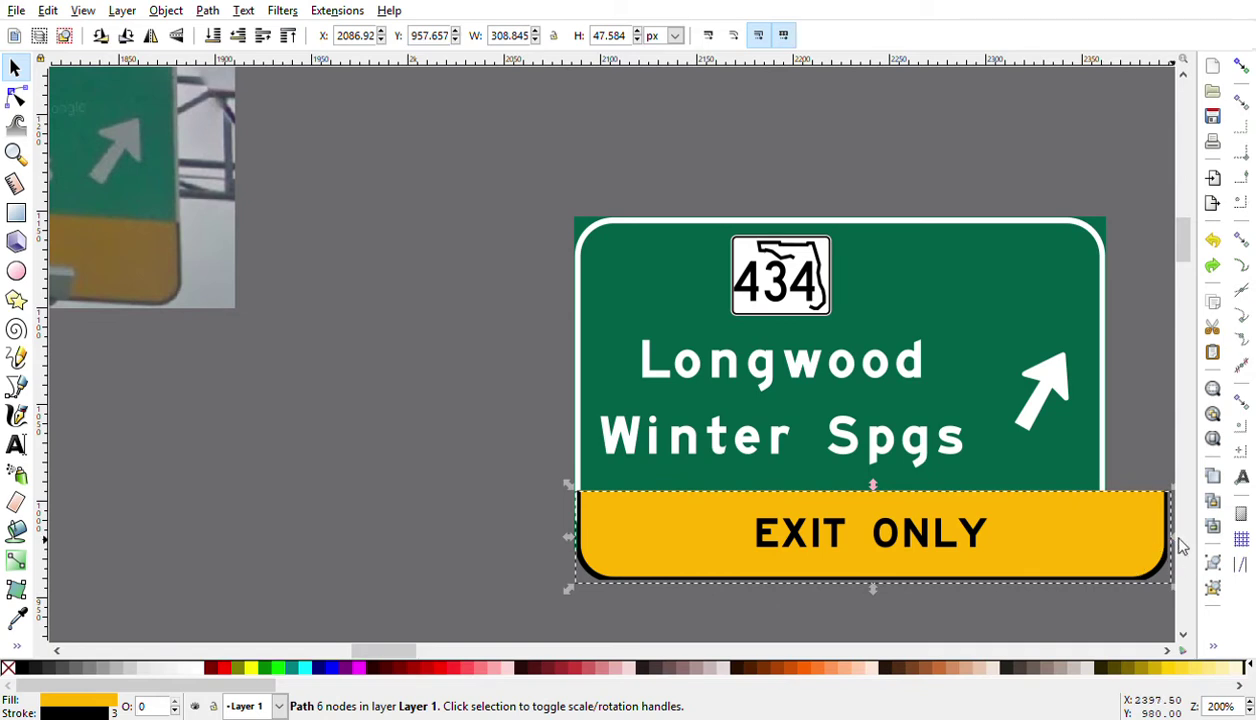
drag(1178, 543, 1138, 548)
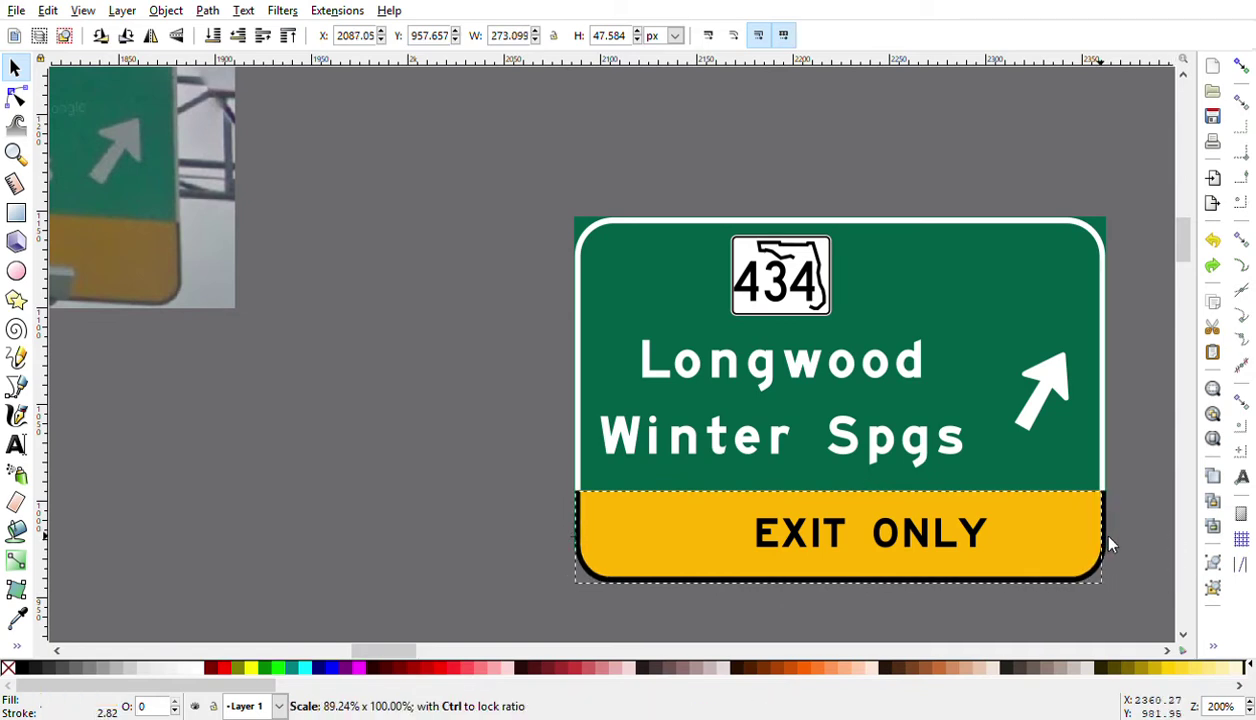
drag(1109, 540, 1107, 541)
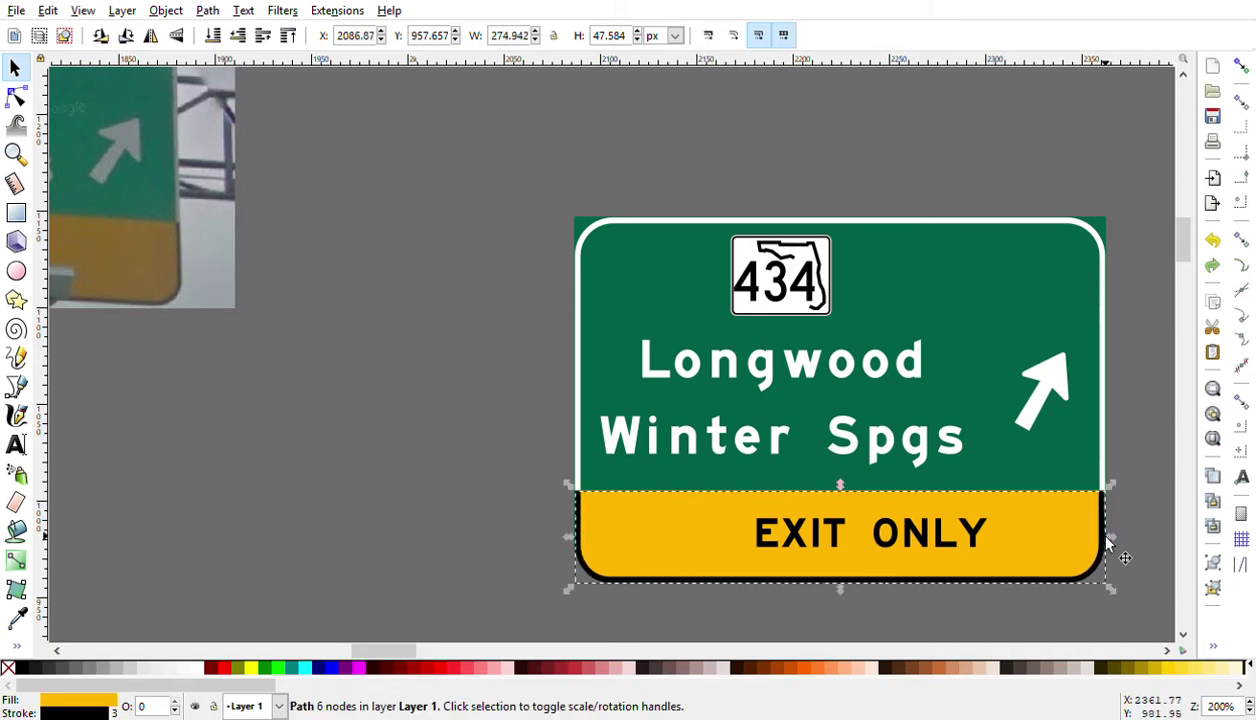
drag(958, 533, 914, 537)
click(911, 612)
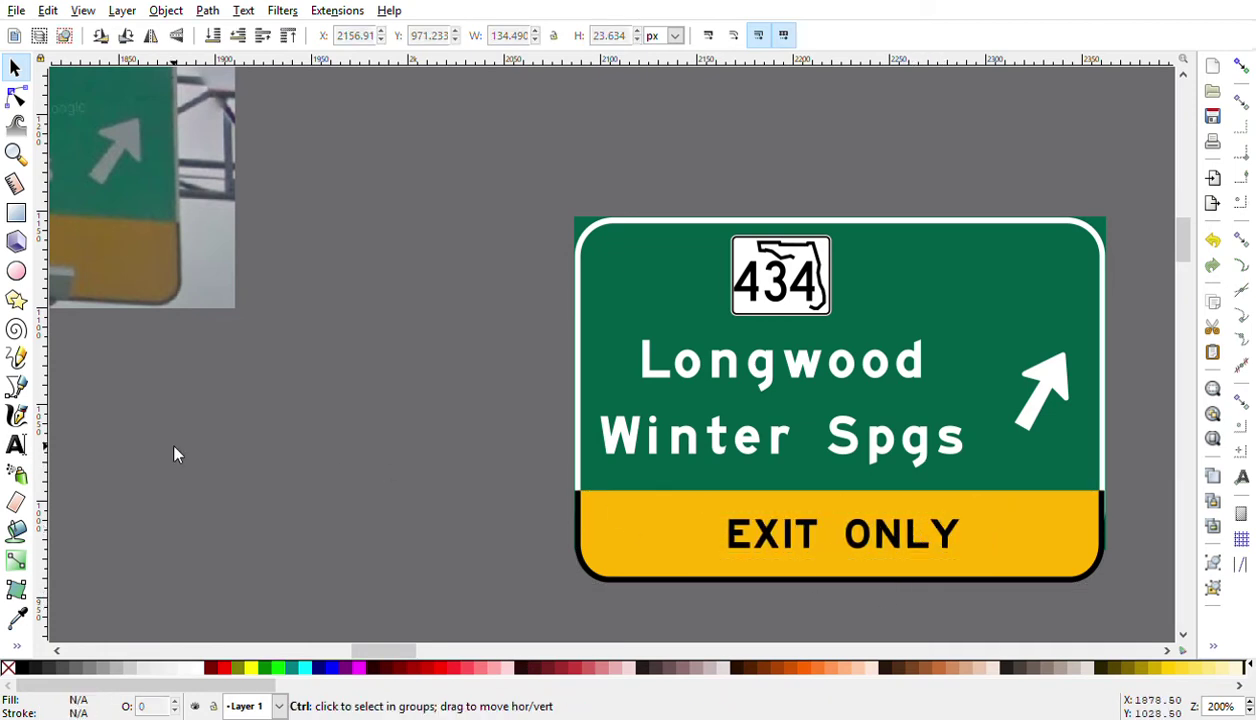
Step: Select the EXIT 123 tab in the template's exit-tab section and drag it above the Longwood sign
ctrl+scroll(200, 460, down, 1)
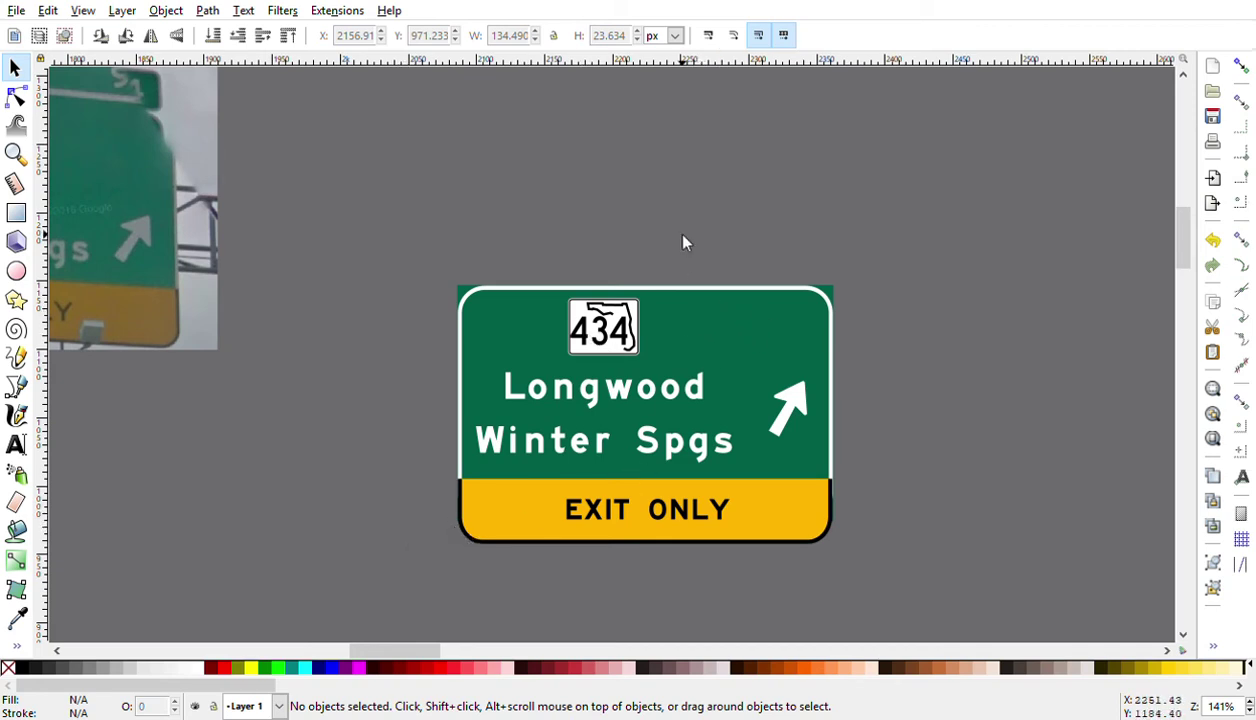
scroll(1103, 437, up, 1)
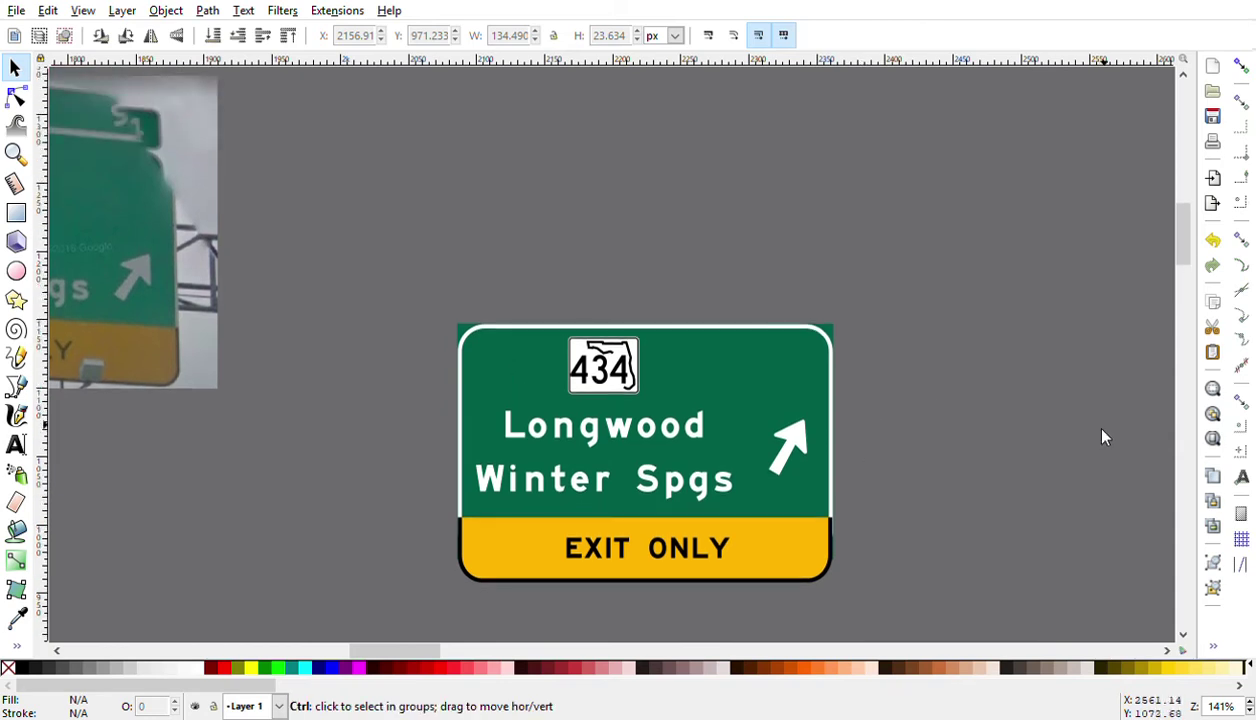
scroll(1082, 423, down, 1)
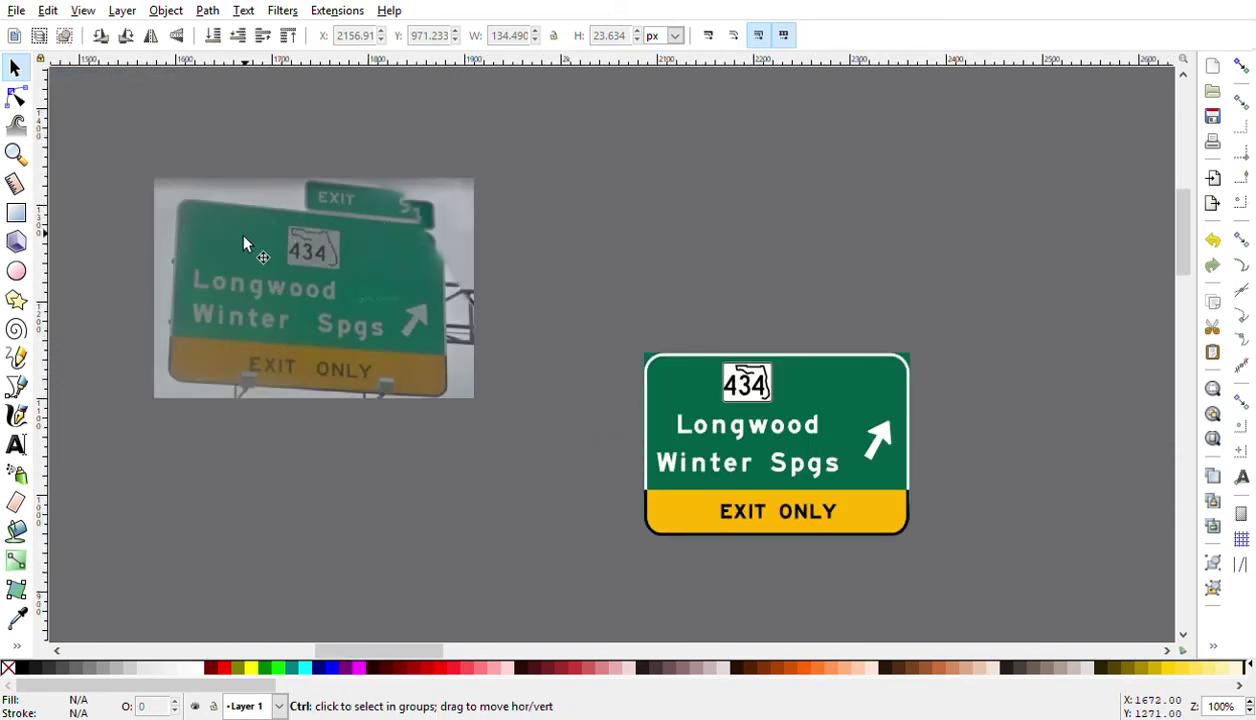
scroll(141, 265, down, 7)
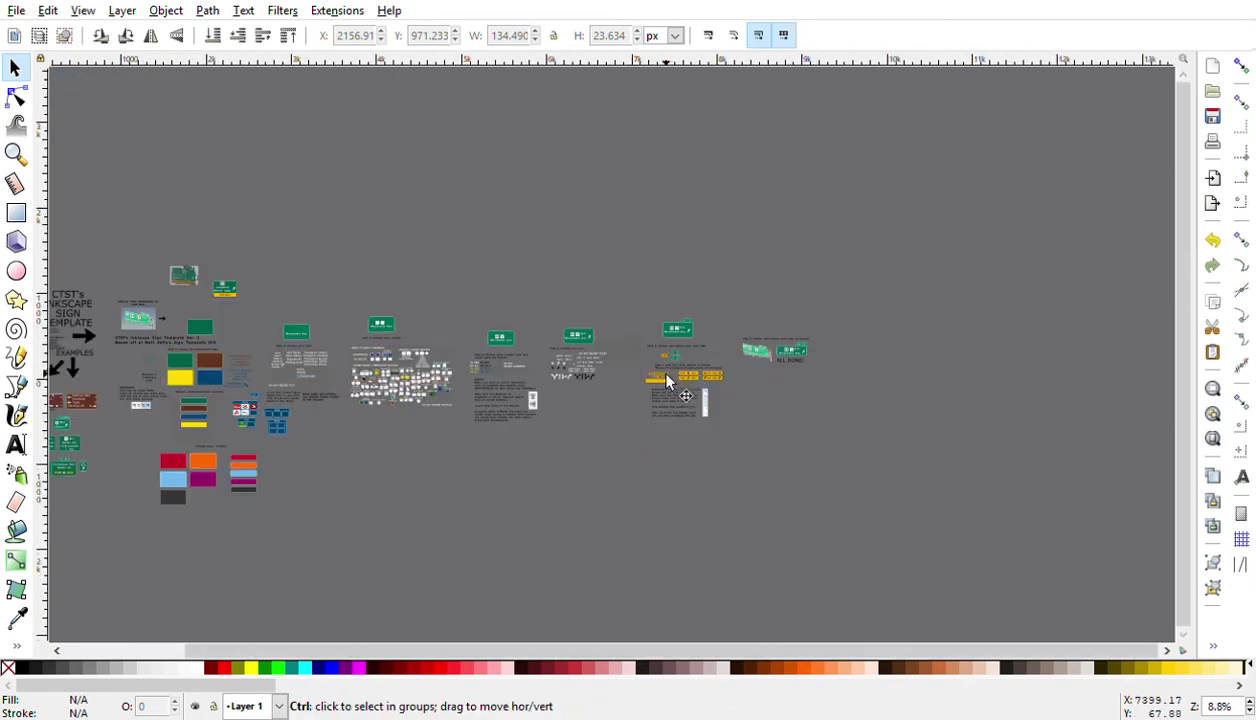
scroll(667, 381, up, 5)
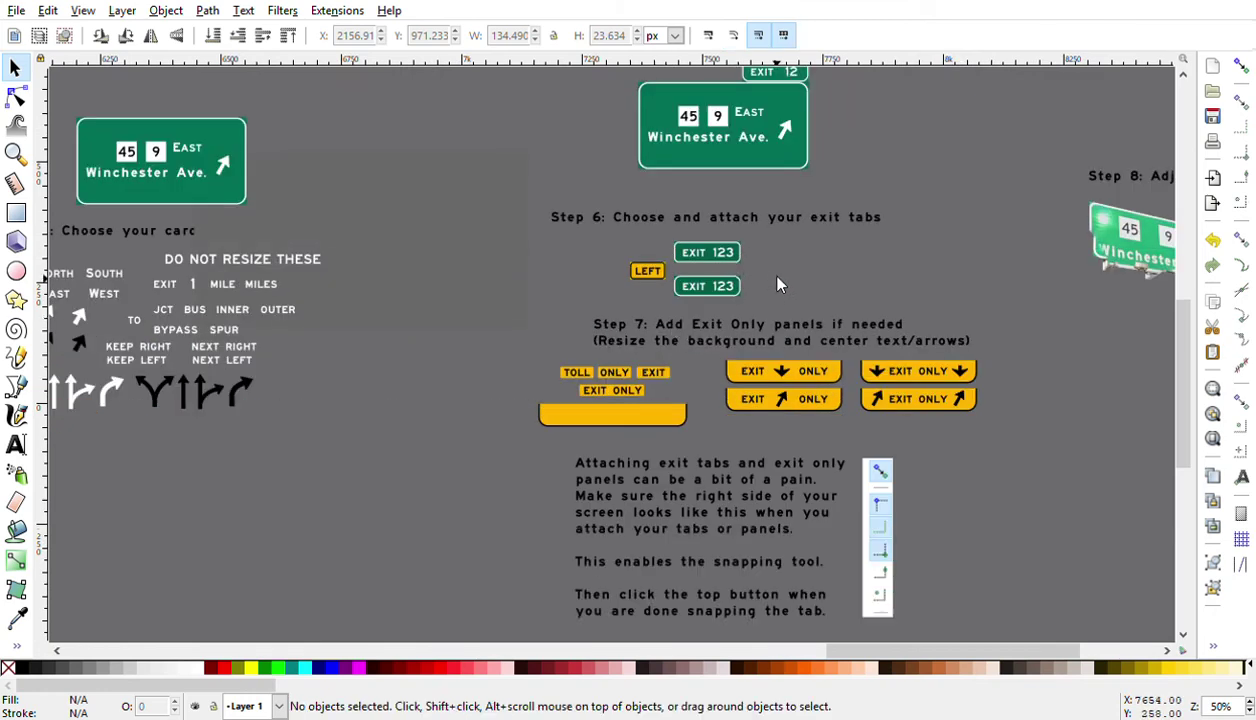
scroll(775, 272, up, 2)
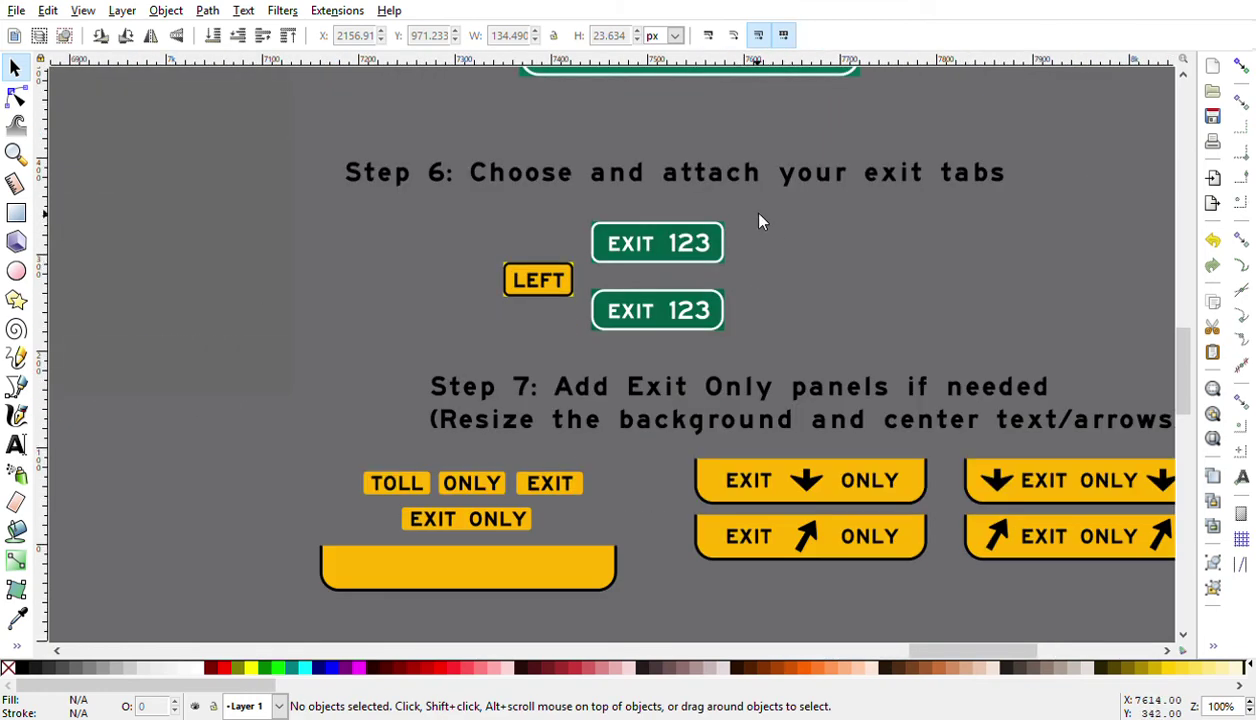
drag(758, 214, 578, 283)
drag(750, 215, 580, 281)
Step: Clear the selection and bring the view back to the Longwood sign
scroll(1062, 300, down, 4)
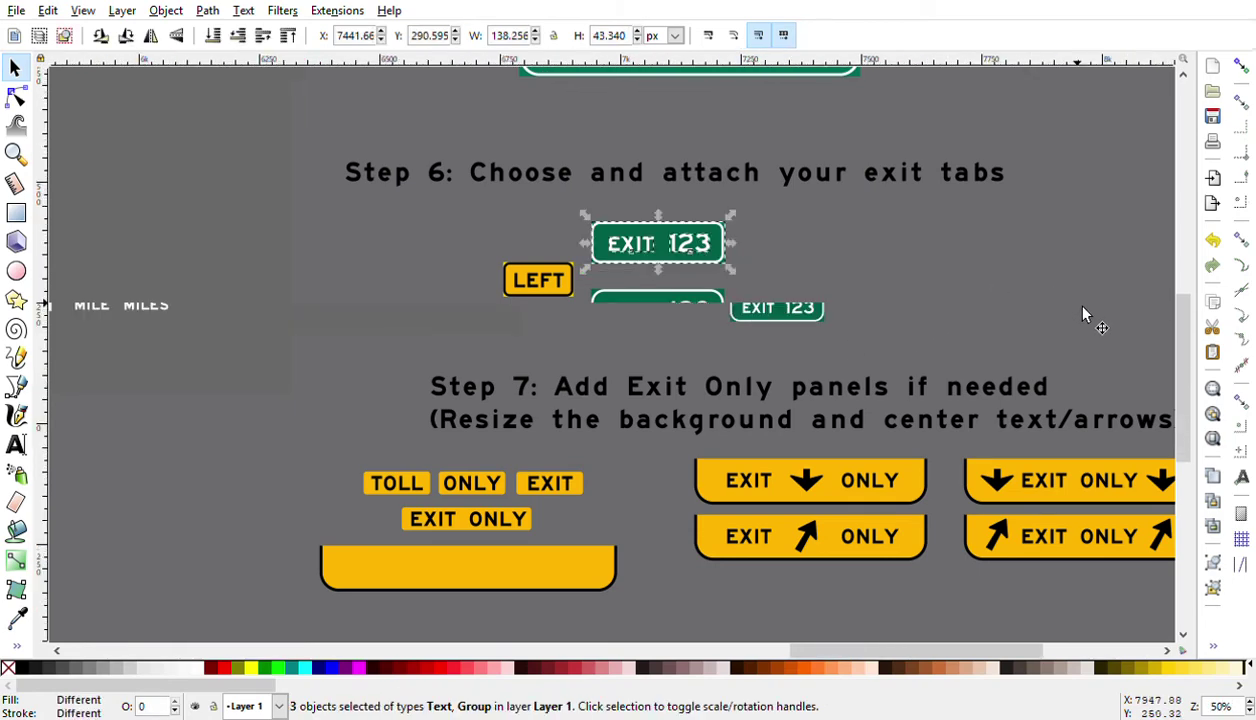
scroll(752, 302, down, 2)
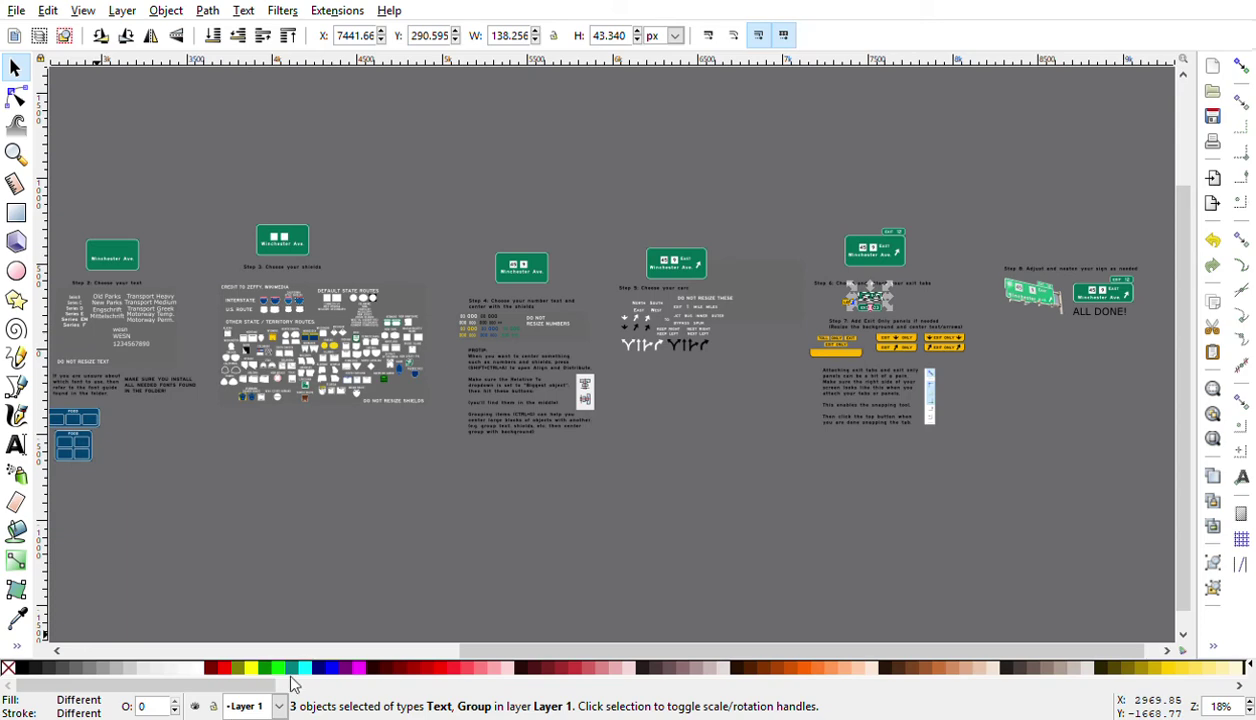
click(515, 638)
drag(515, 640, 326, 636)
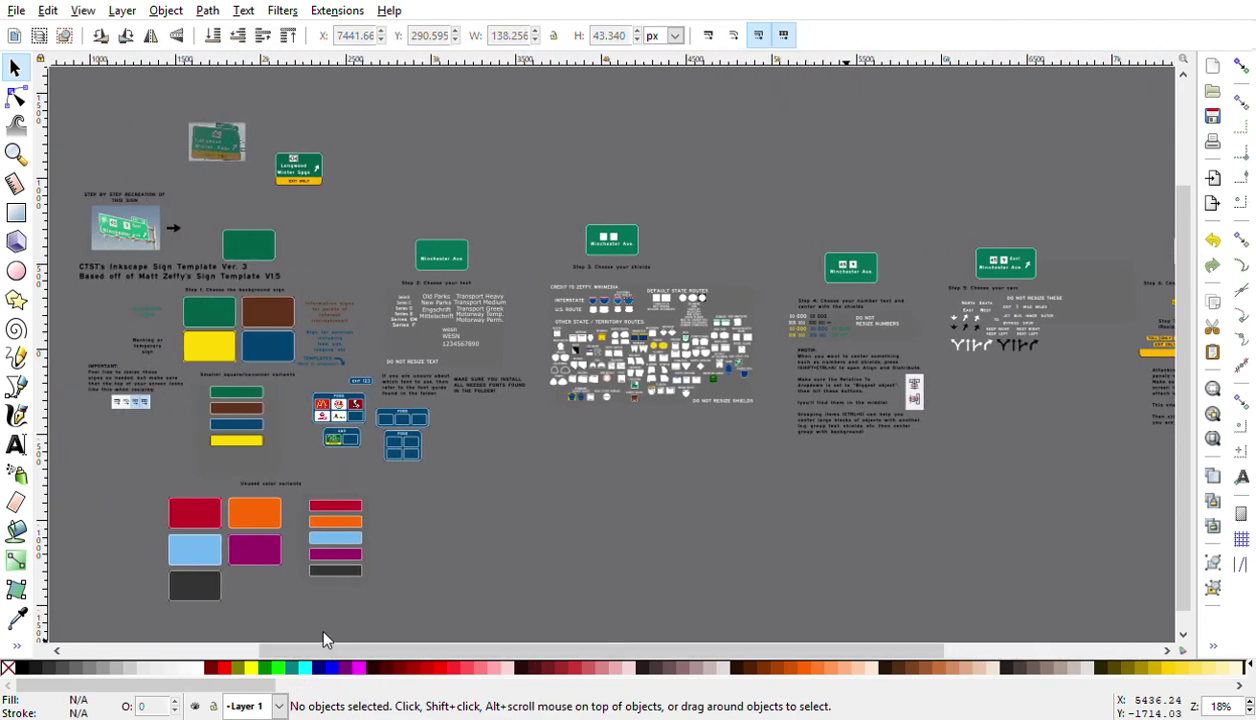
scroll(262, 115, up, 3)
Step: Seat the exit tab on the Longwood sign's top-right edge
scroll(262, 135, up, 1)
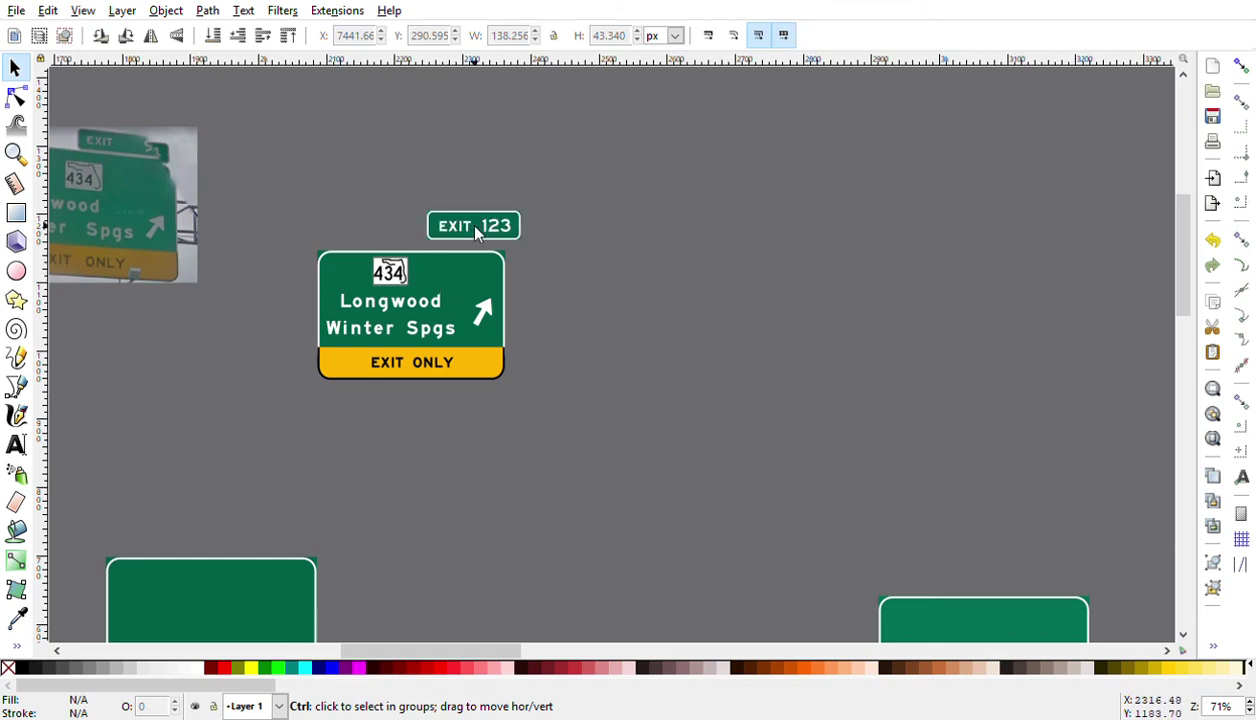
click(499, 230)
mouse_move(499, 230)
mouse_down()
mouse_move(484, 243)
mouse_move(510, 235)
mouse_move(523, 251)
mouse_move(522, 236)
mouse_up()
scroll(490, 245, up, 2)
key(Escape)
Step: Change the tab's exit number from 123 to 94 so it reads EXIT 94
click(522, 236)
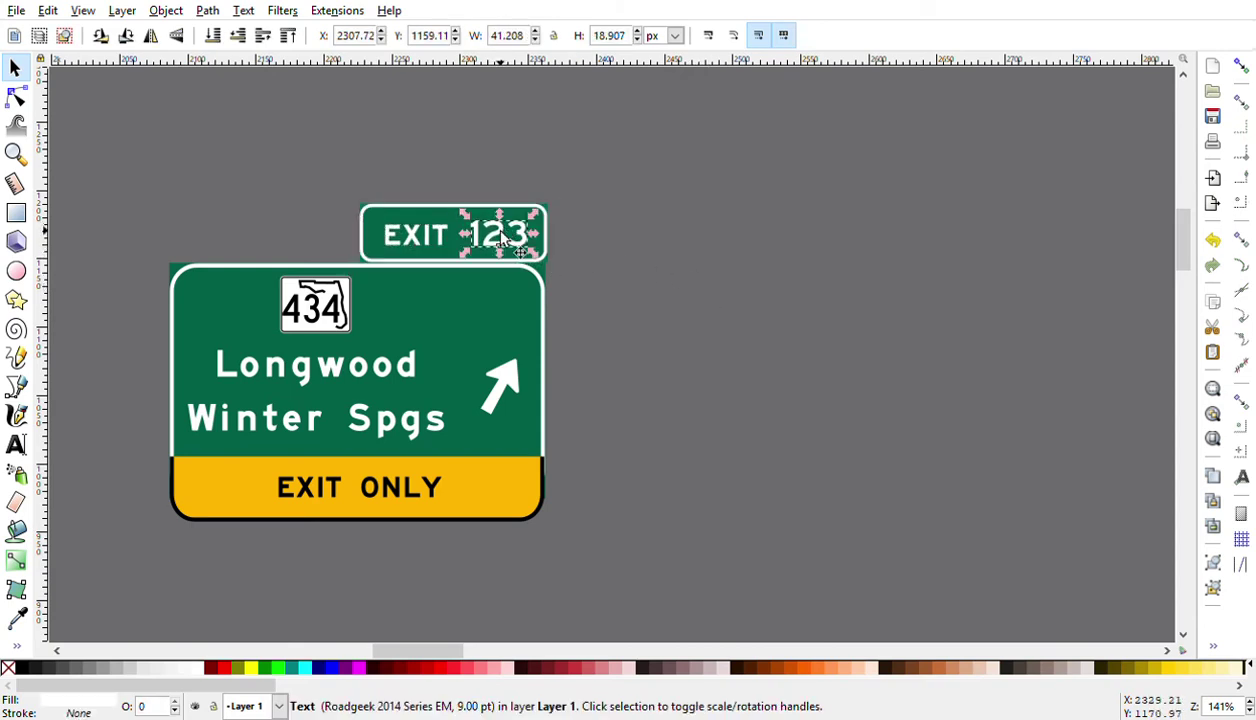
click(16, 444)
key(BackSpace)
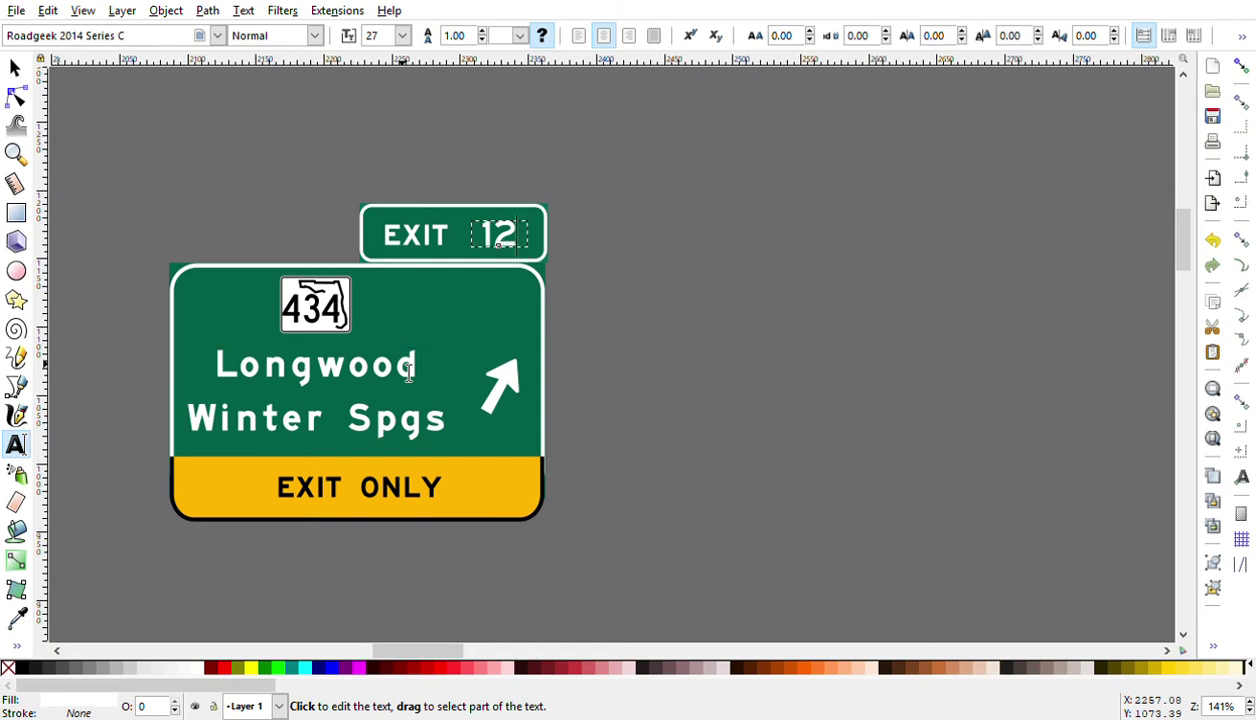
key(BackSpace)
key(BackSpace)
text(94)
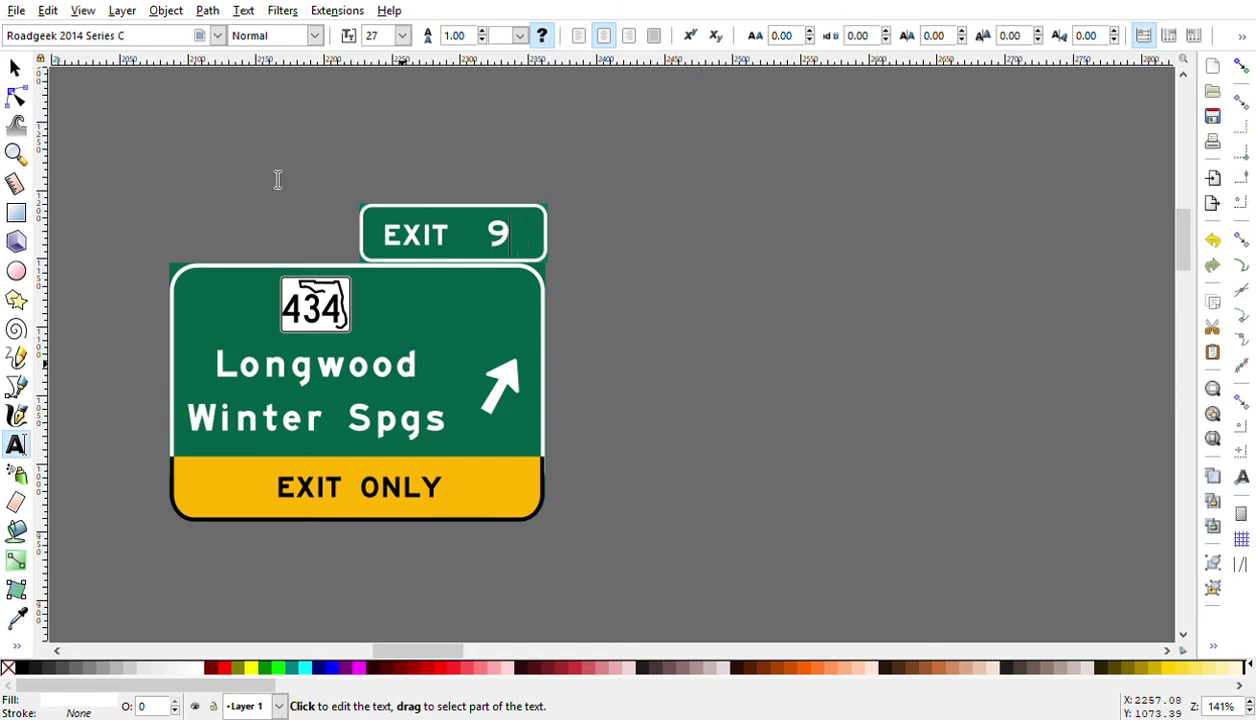
click(15, 67)
click(882, 323)
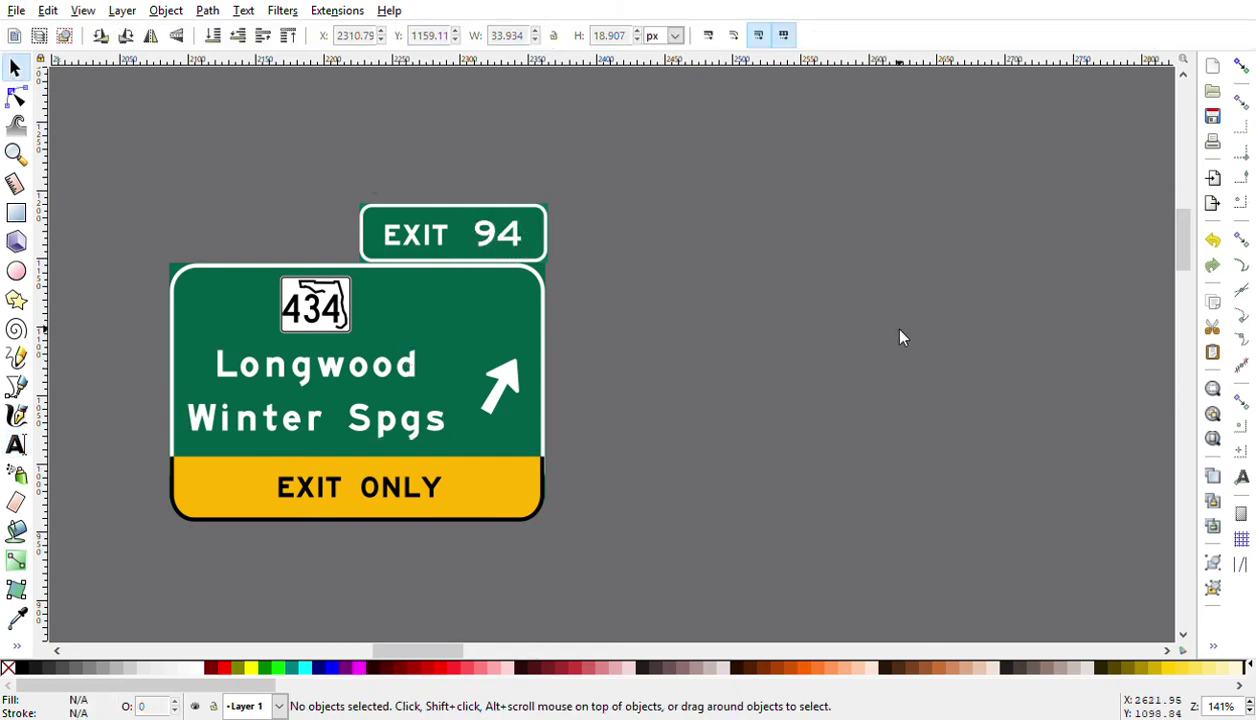
Step: Move the reference photo of the real sign beside the finished Longwood EXIT 94 sign
ctrl+scroll(893, 273, down, 2)
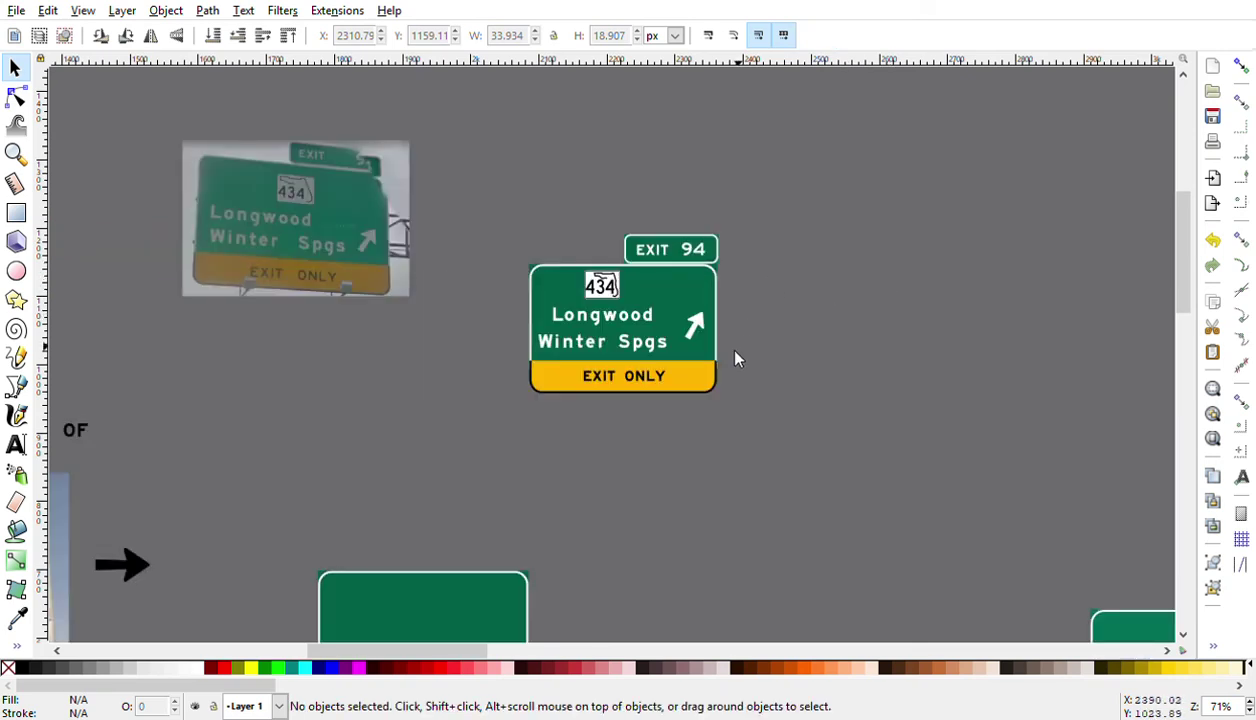
scroll(735, 358, up, 1)
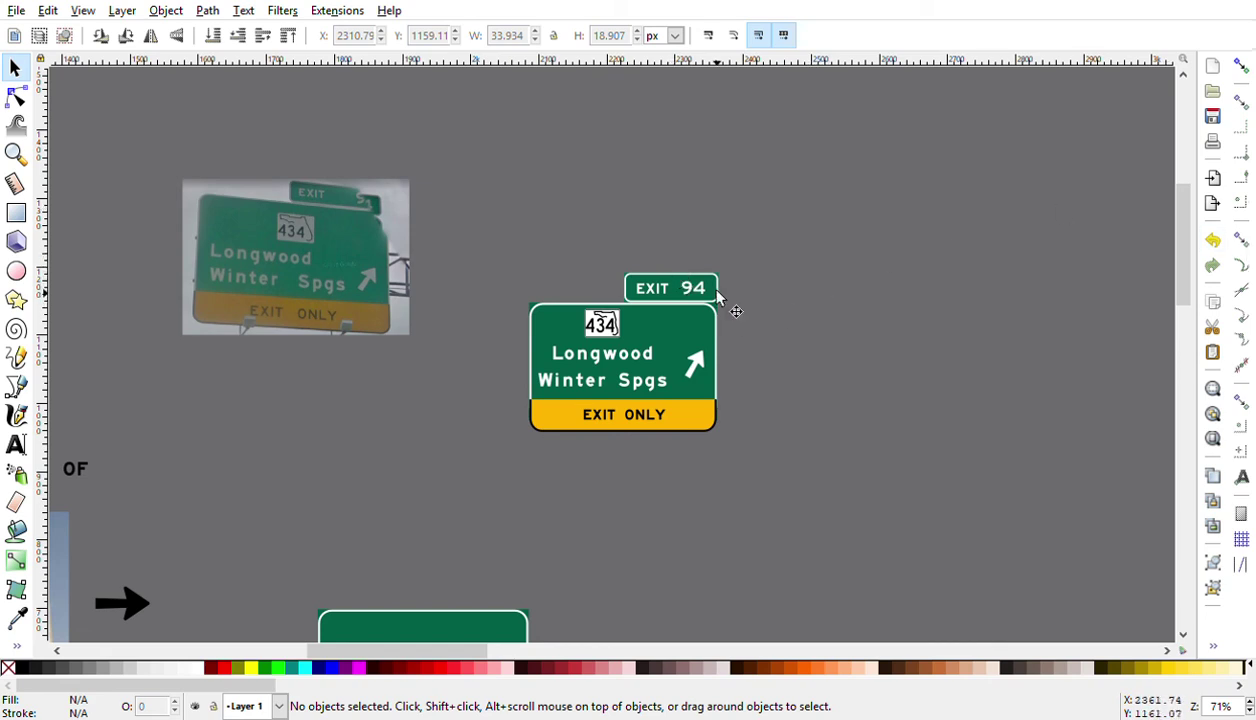
scroll(413, 318, up, 2)
drag(328, 349, 422, 445)
click(1062, 545)
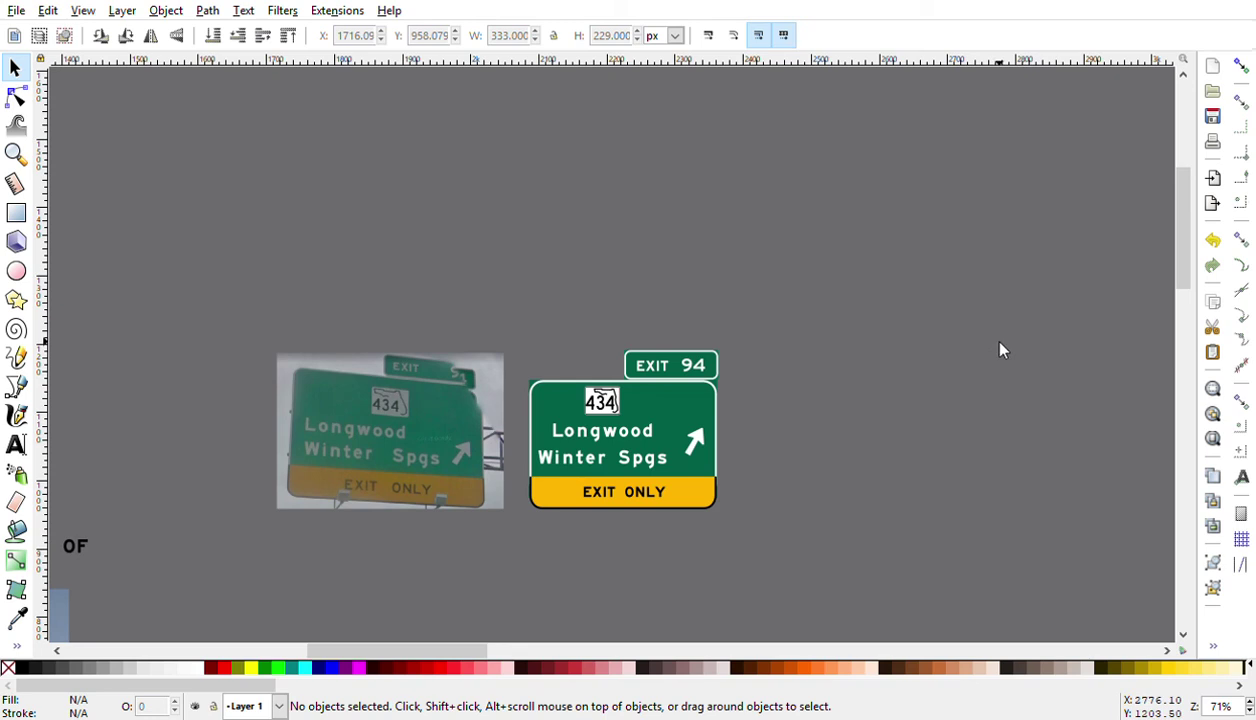
scroll(1000, 349, down, 1)
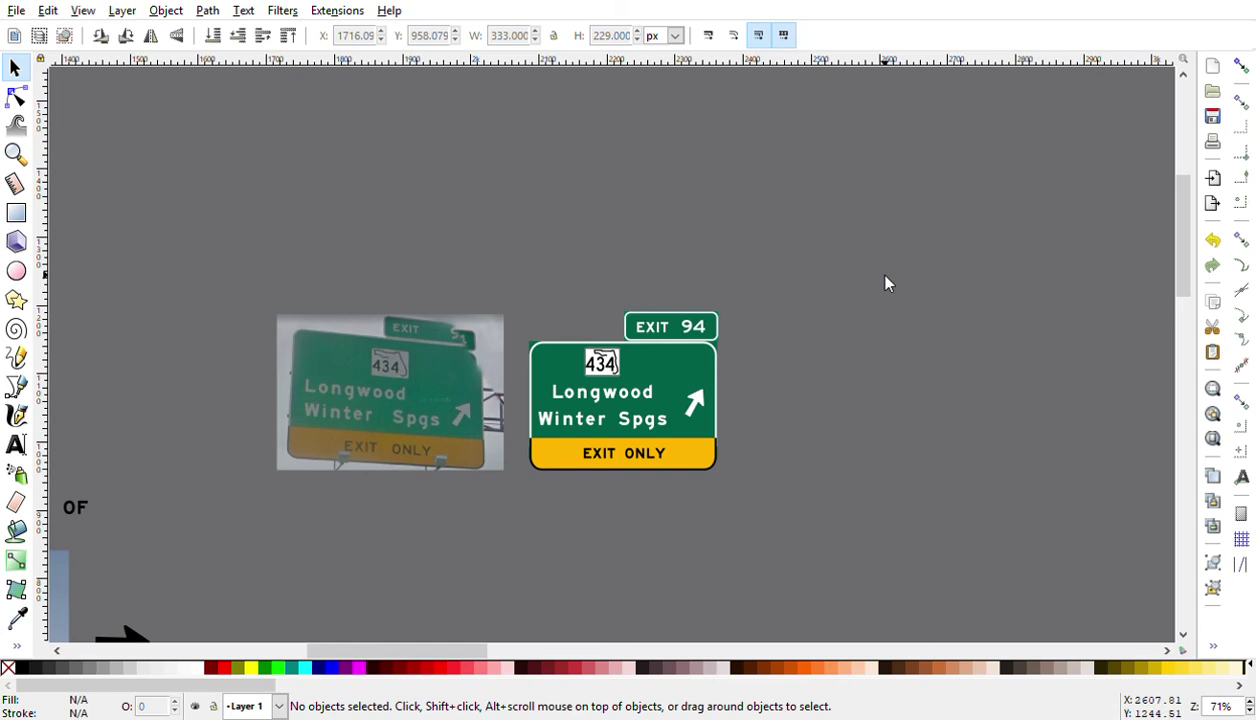